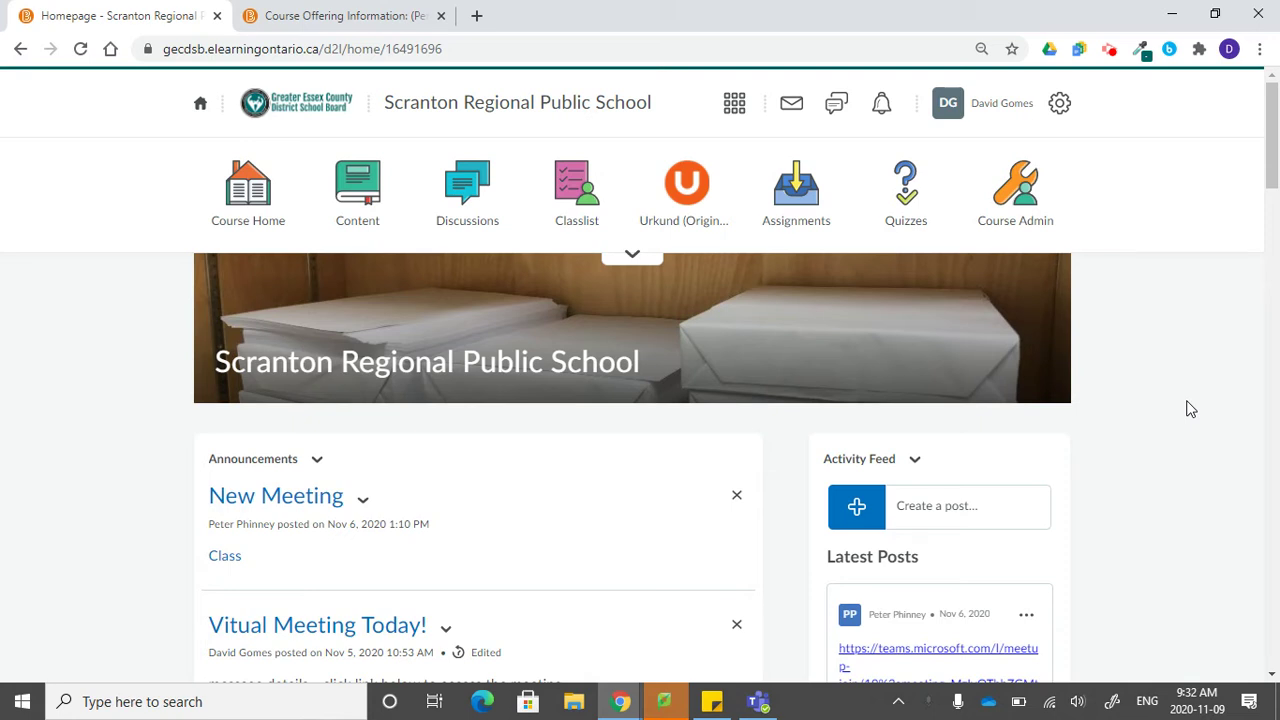
# Go to the course's section management through Course Admin
pyautogui.click(1018, 209)
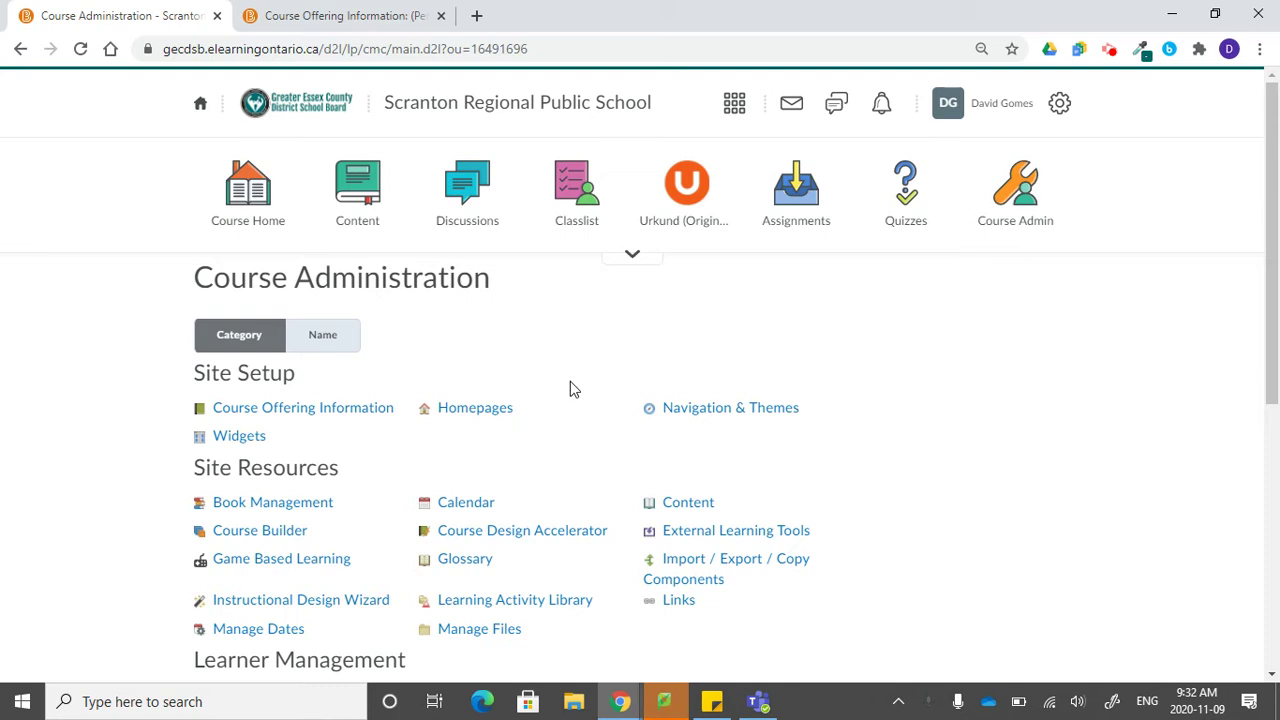
pyautogui.scroll(-4, 570, 386)
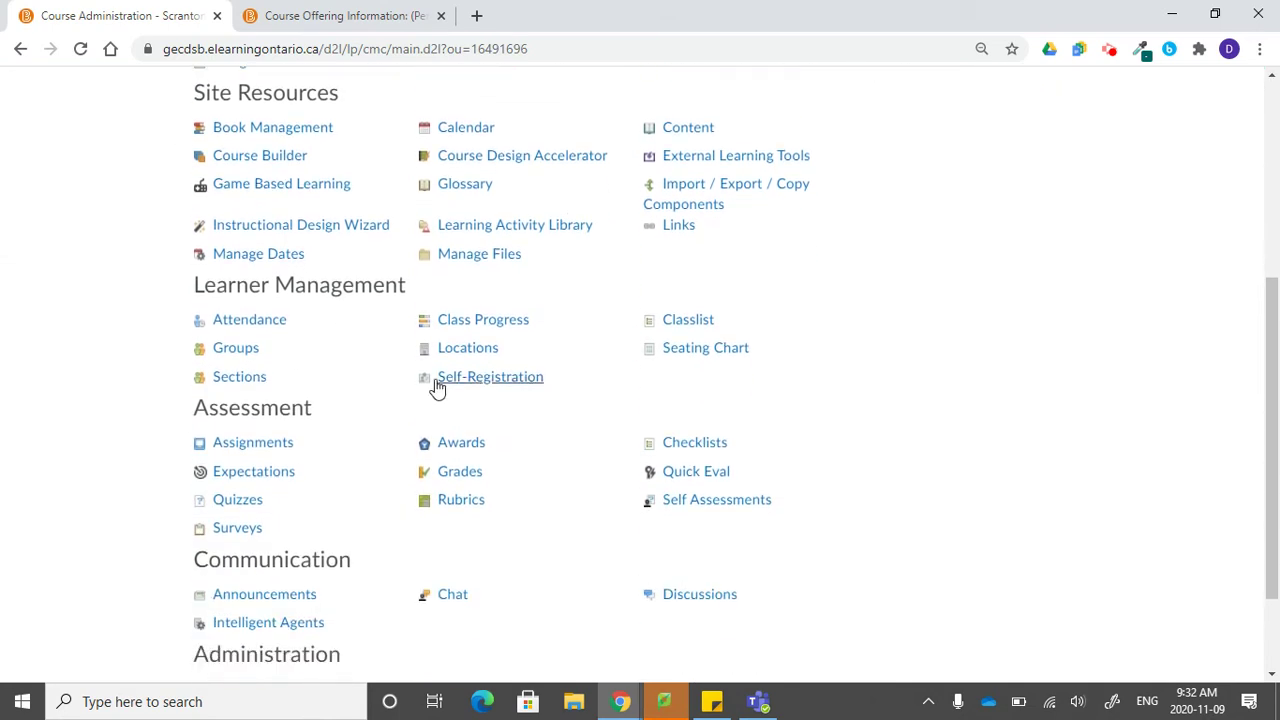
pyautogui.click(239, 384)
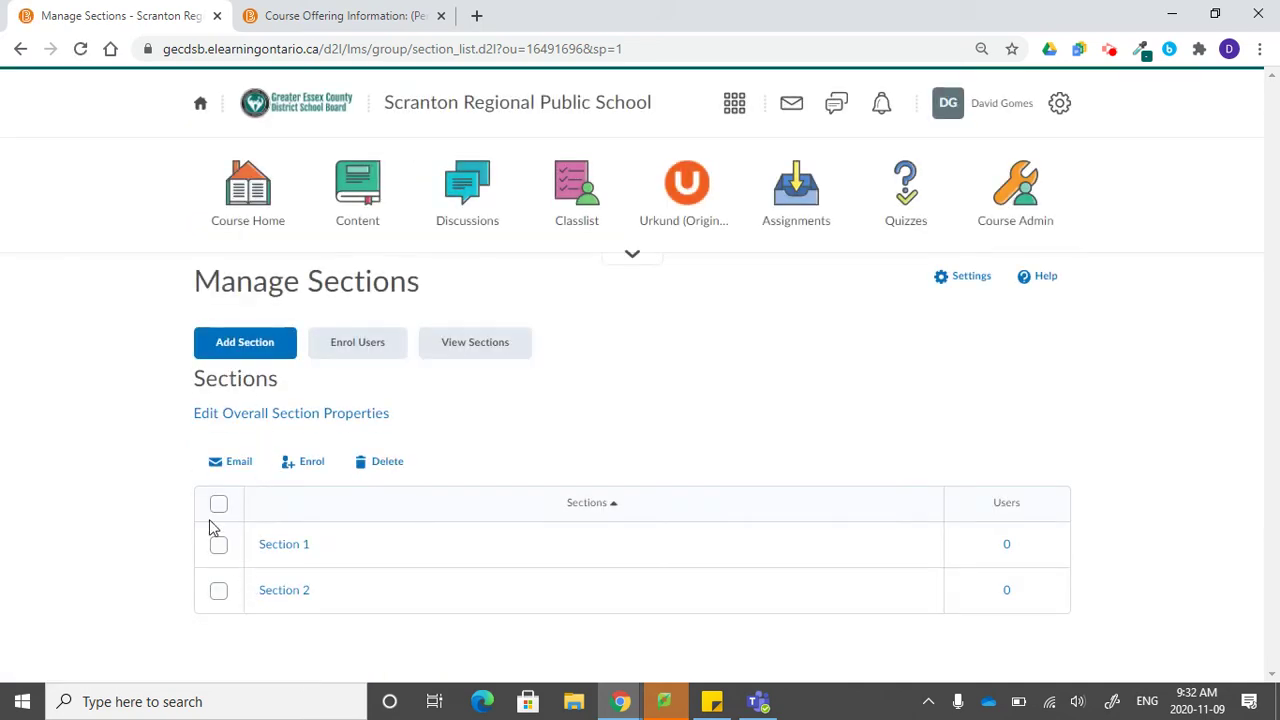
# Cancel adding a third section and select both Section 1 and Section 2 for enrolment
pyautogui.click(253, 348)
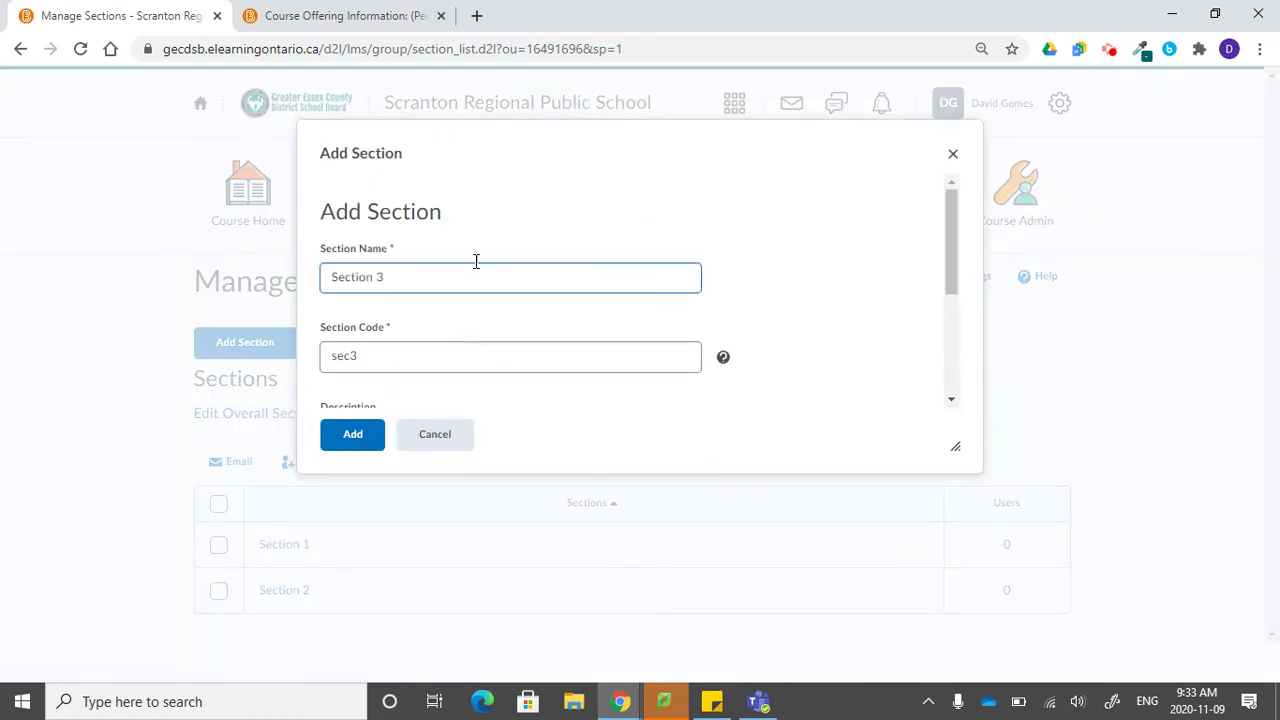
pyautogui.scroll(-5, 443, 391)
pyautogui.click(428, 440)
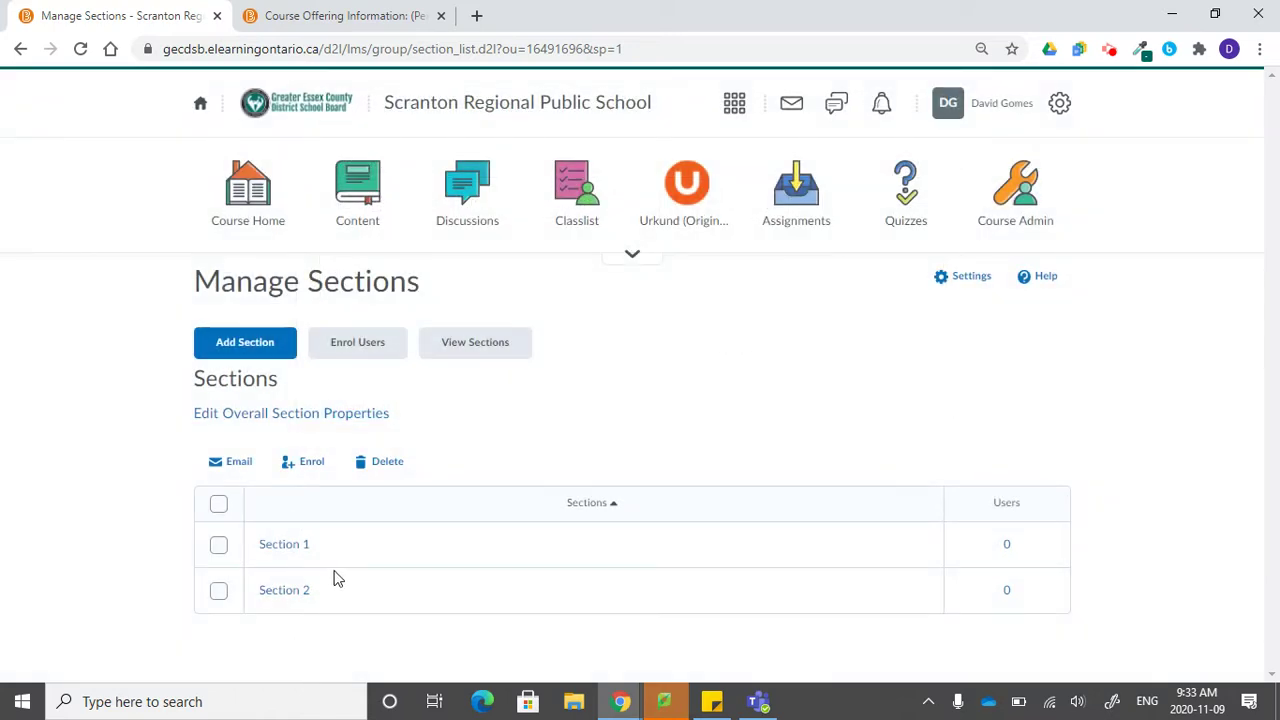
pyautogui.click(219, 505)
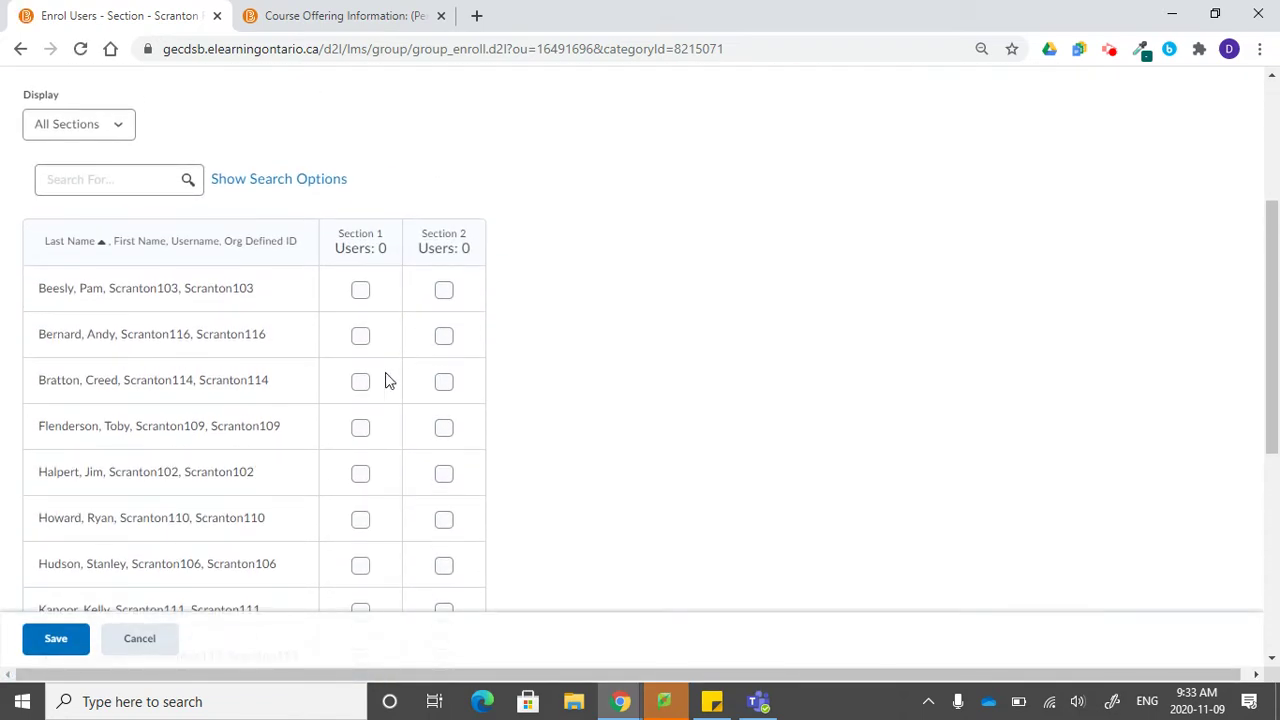
# Enrol the first nine students: five in Section 1 and four in Section 2
pyautogui.click(360, 291)
pyautogui.click(360, 336)
pyautogui.click(360, 382)
pyautogui.click(443, 428)
pyautogui.click(360, 472)
pyautogui.click(443, 519)
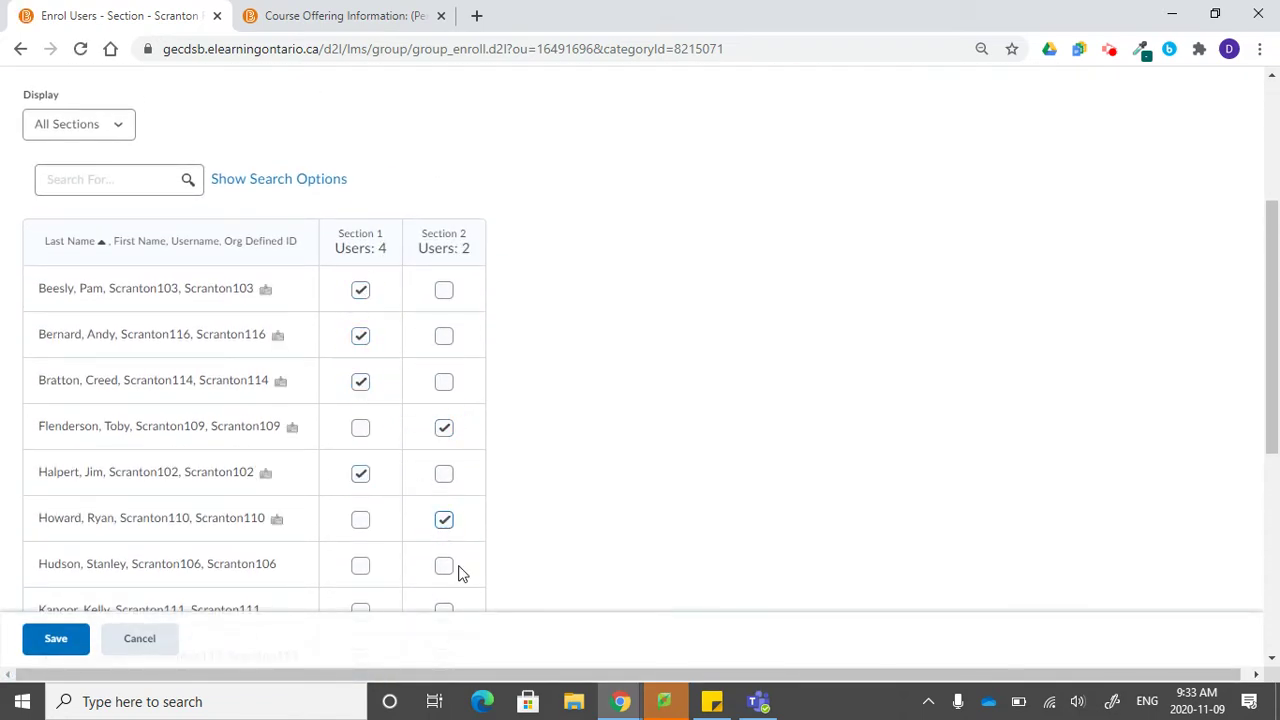
pyautogui.click(447, 567)
pyautogui.scroll(-1, 442, 540)
pyautogui.click(444, 518)
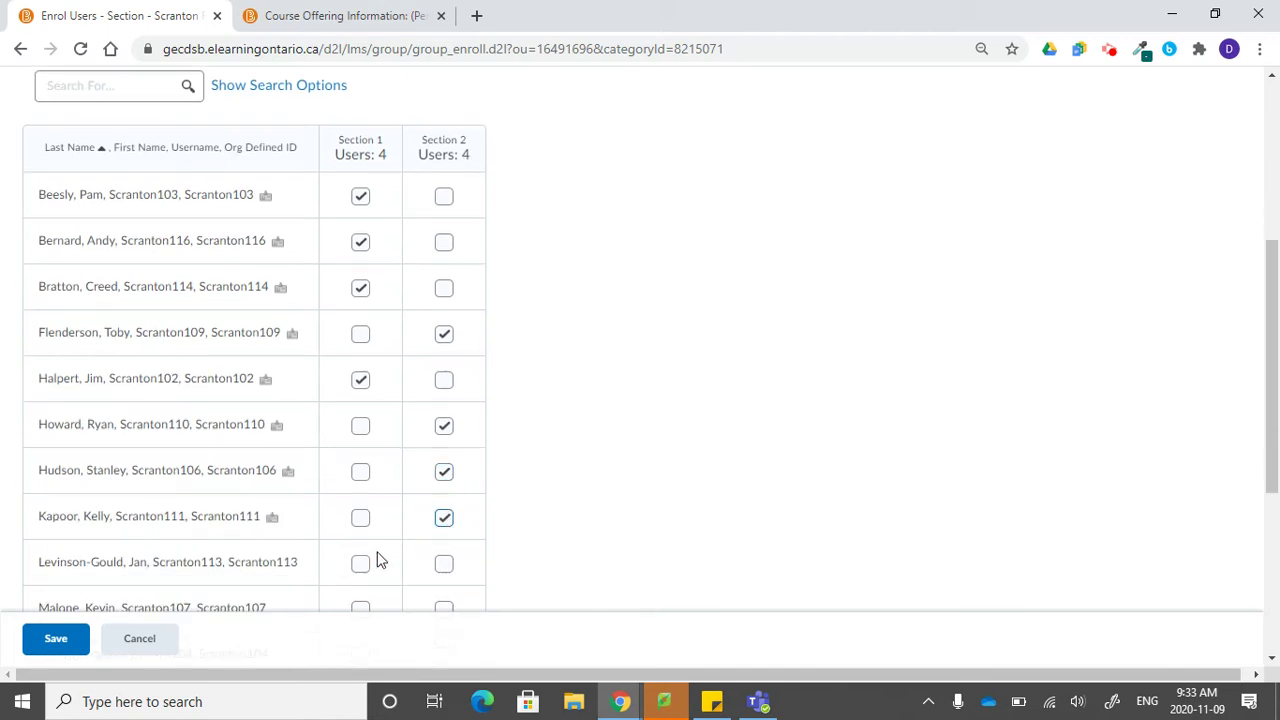
pyautogui.click(361, 564)
# Split the remaining six students, three per section, and save for 8 and 7 totals
pyautogui.scroll(-3, 416, 510)
pyautogui.click(458, 330)
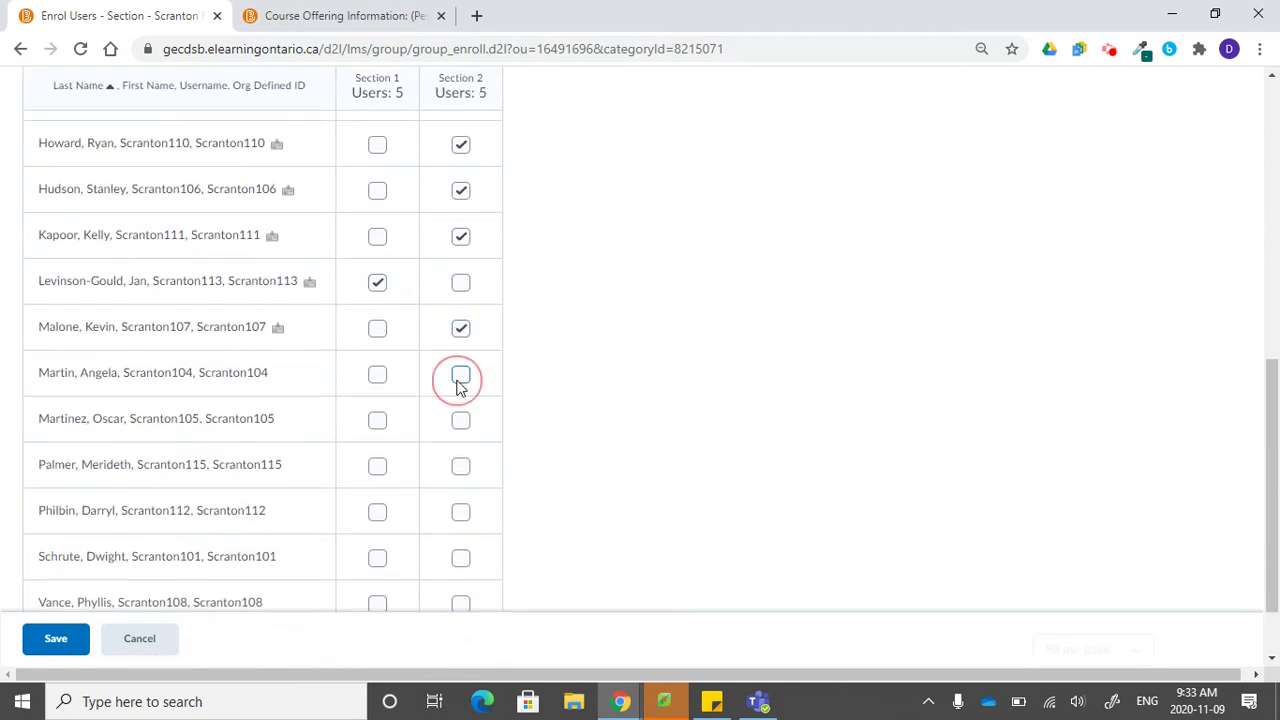
pyautogui.click(460, 375)
pyautogui.click(377, 466)
pyautogui.click(377, 512)
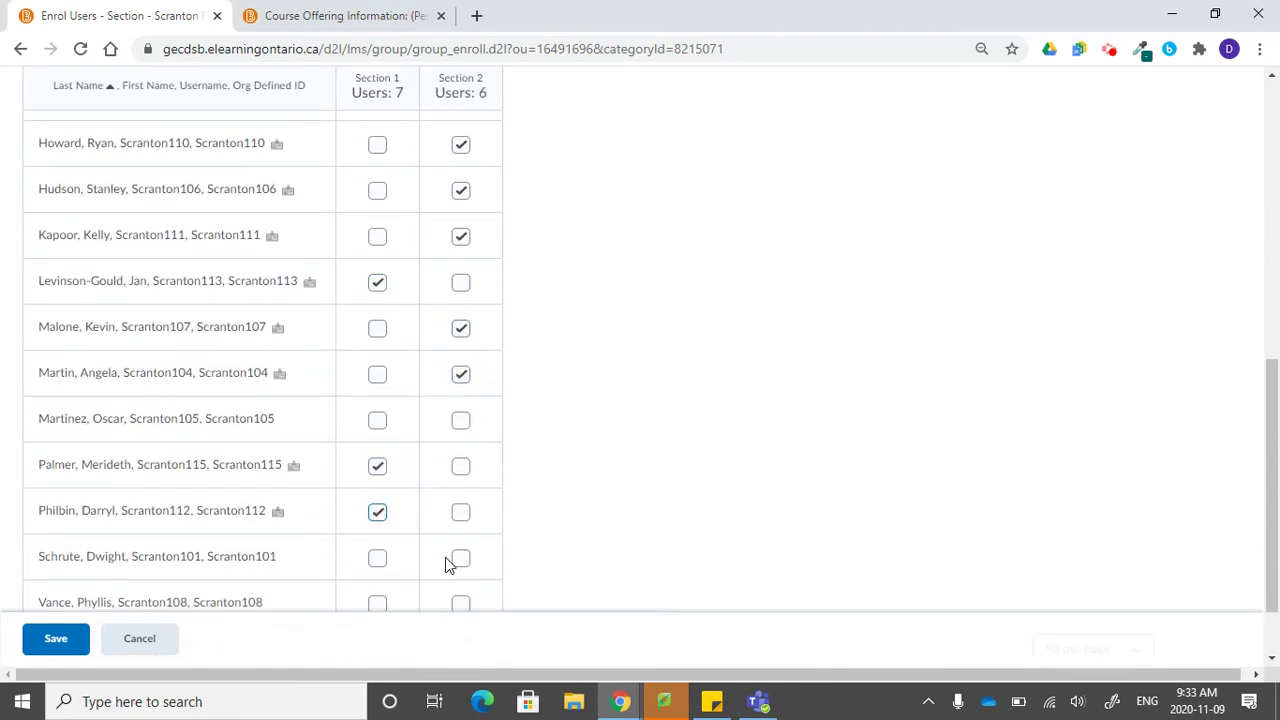
pyautogui.click(460, 558)
pyautogui.scroll(-1, 455, 558)
pyautogui.click(377, 513)
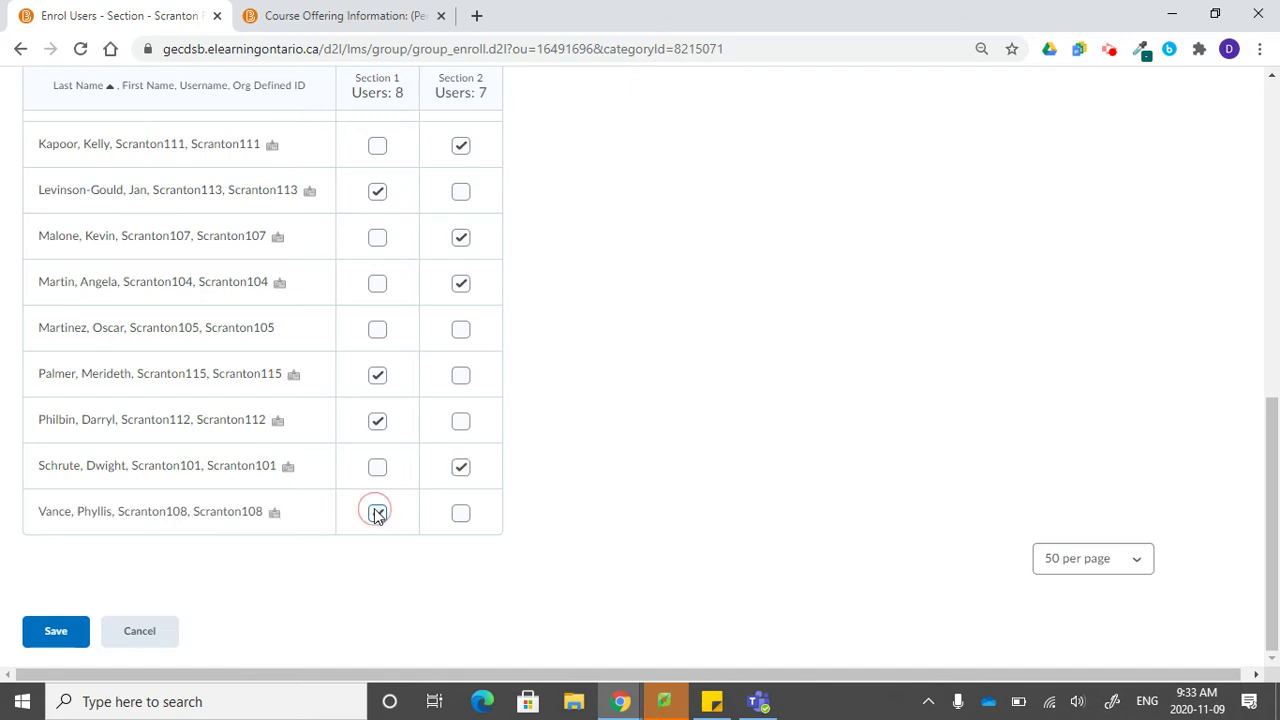
pyautogui.click(52, 631)
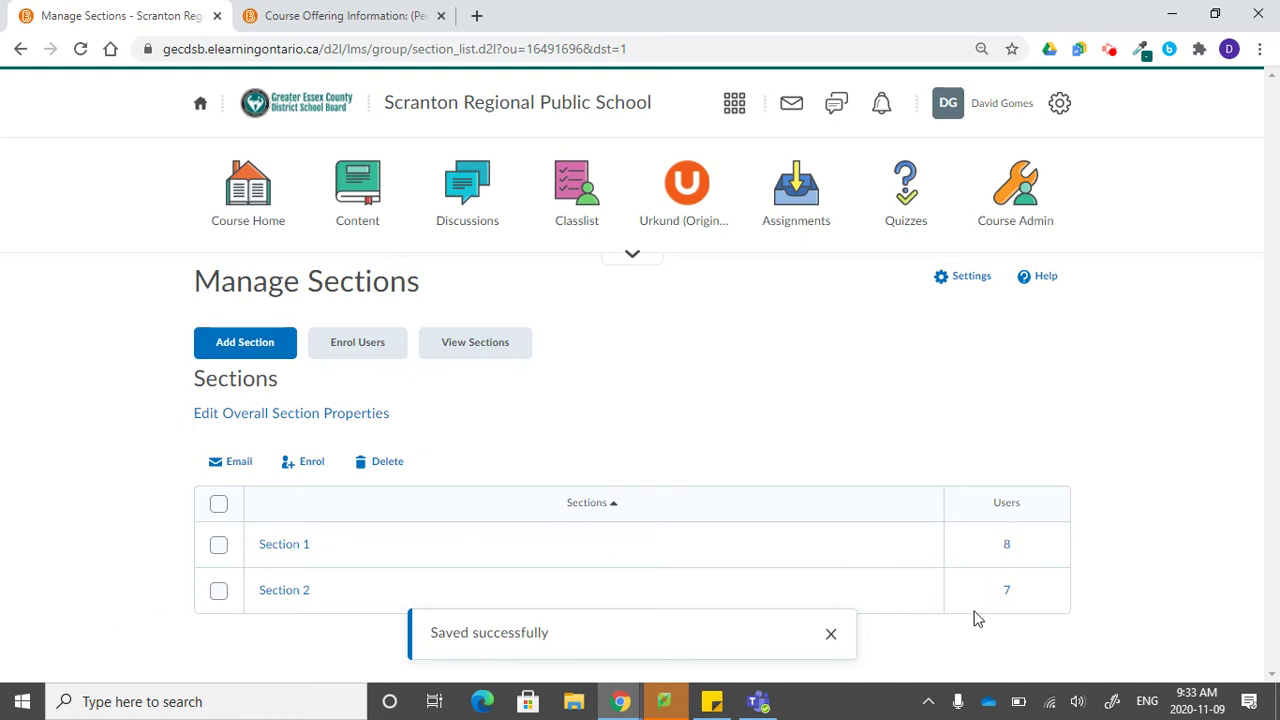
# Open the New Meeting announcement from Course Home for editing and scroll to its release conditions
pyautogui.click(831, 636)
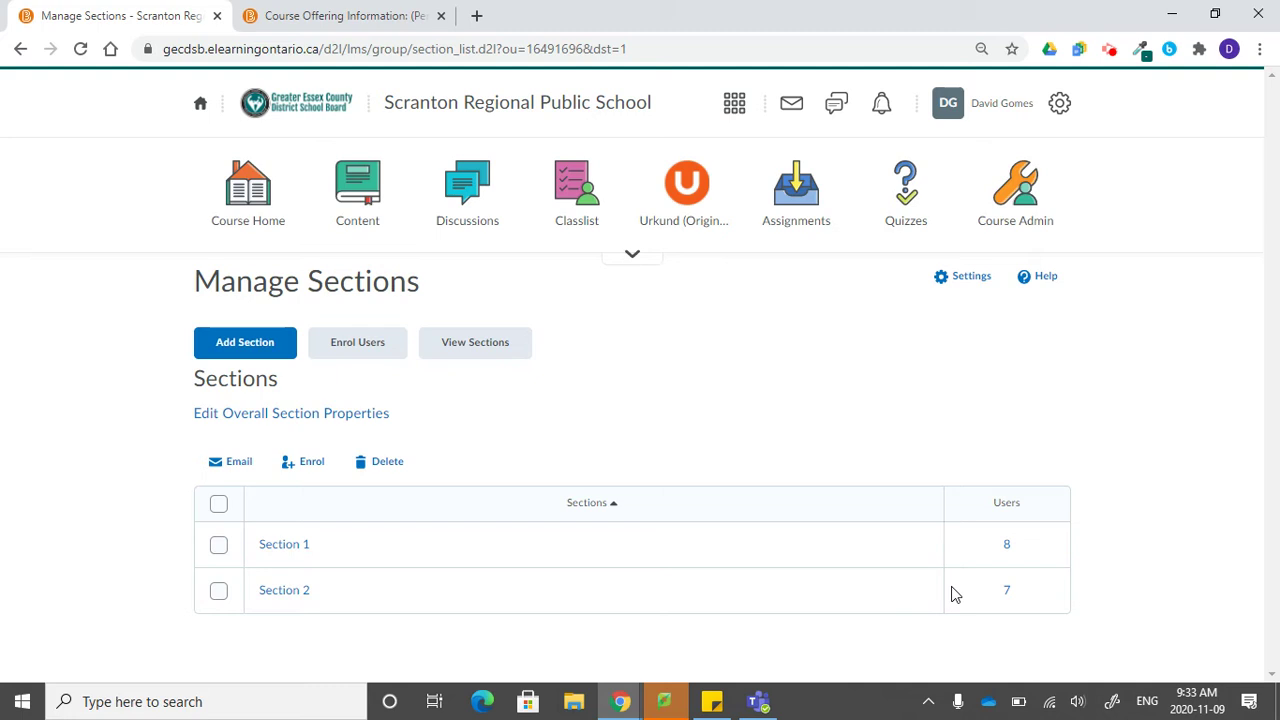
pyautogui.click(253, 203)
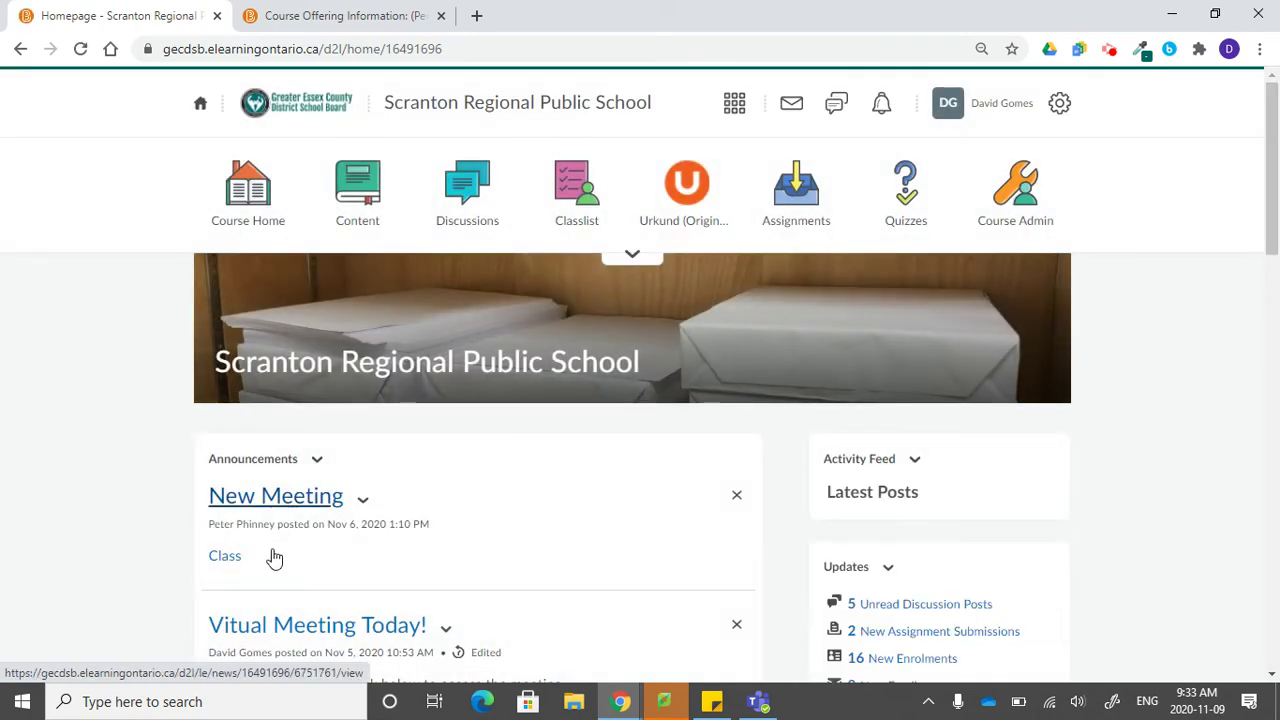
pyautogui.click(364, 502)
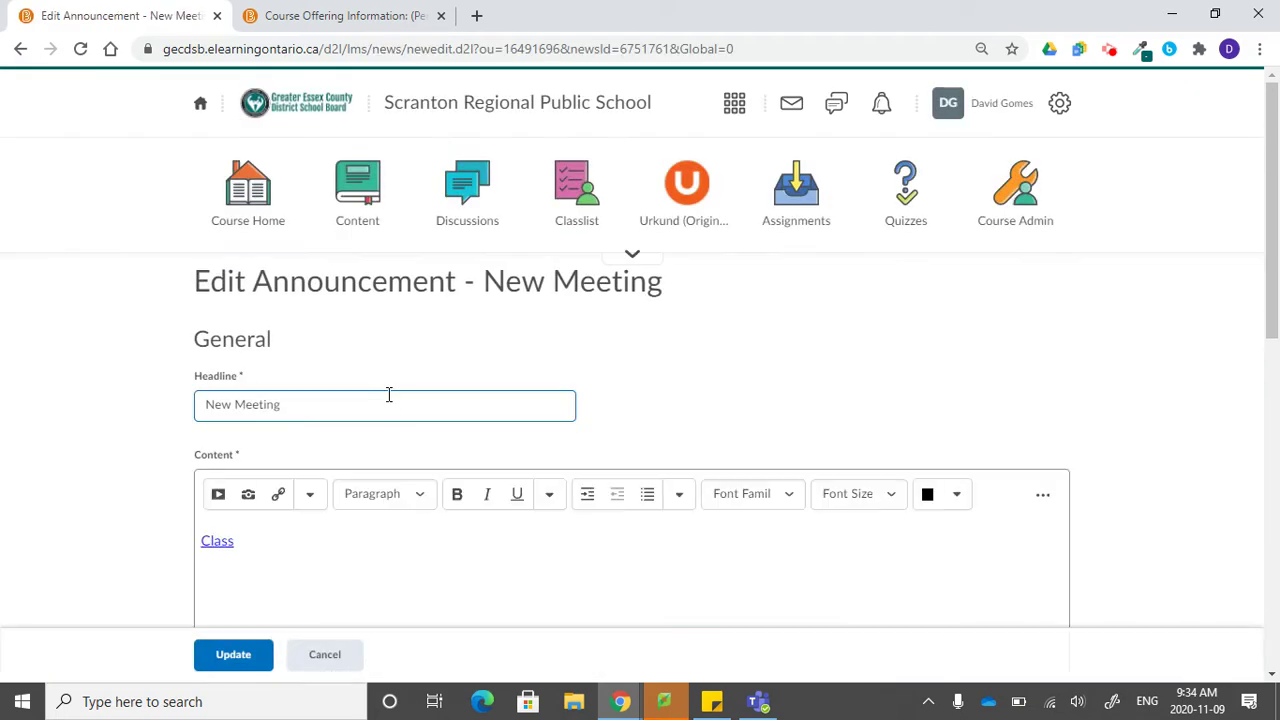
pyautogui.scroll(-2, 638, 387)
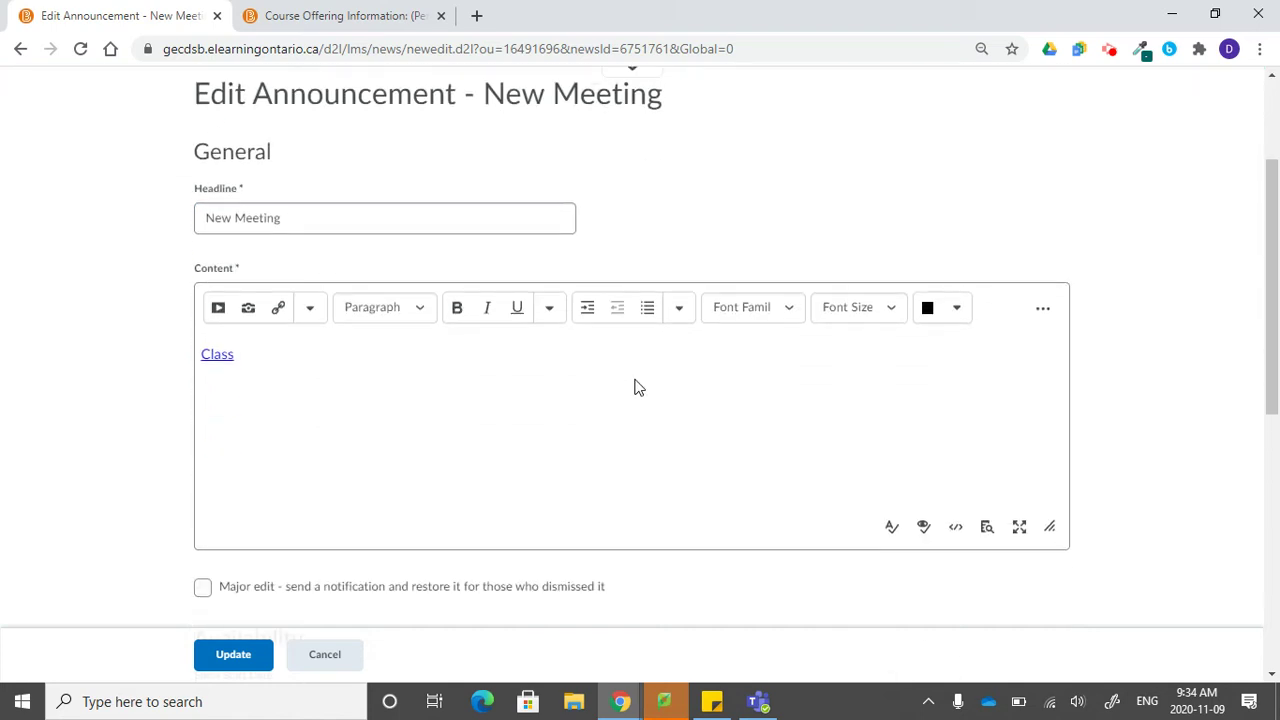
pyautogui.scroll(-6, 638, 387)
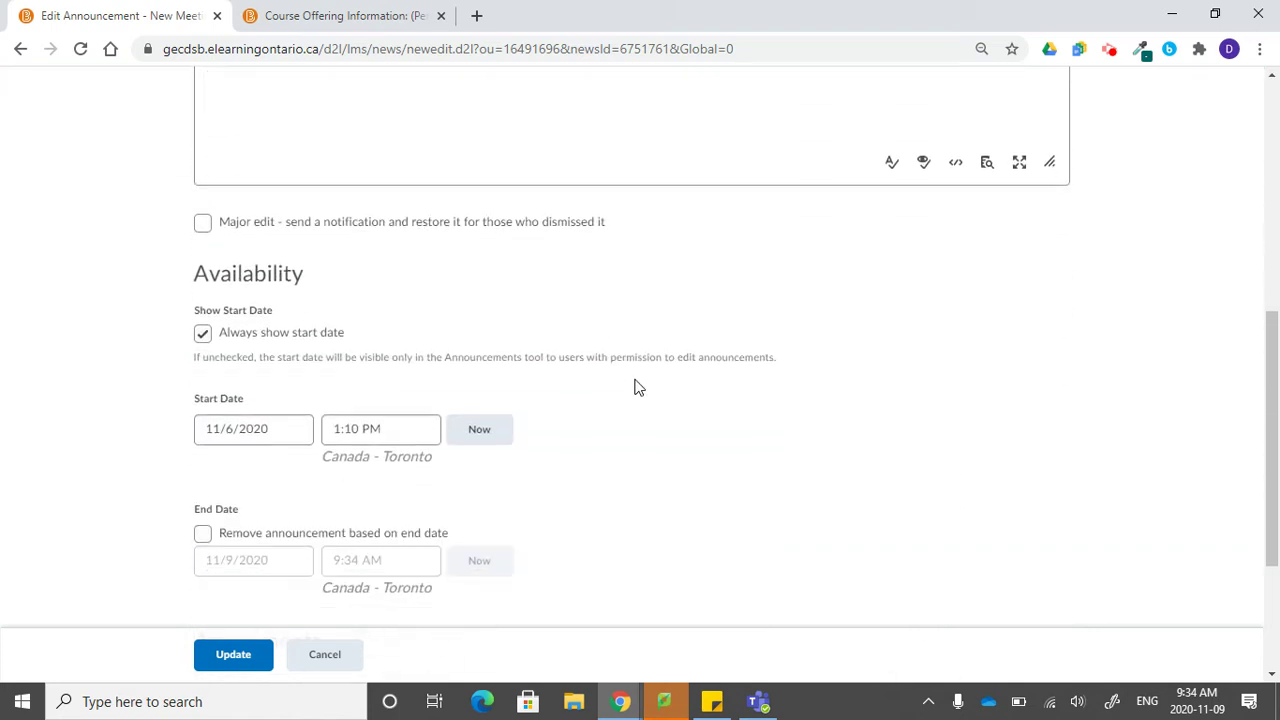
pyautogui.scroll(-1, 638, 387)
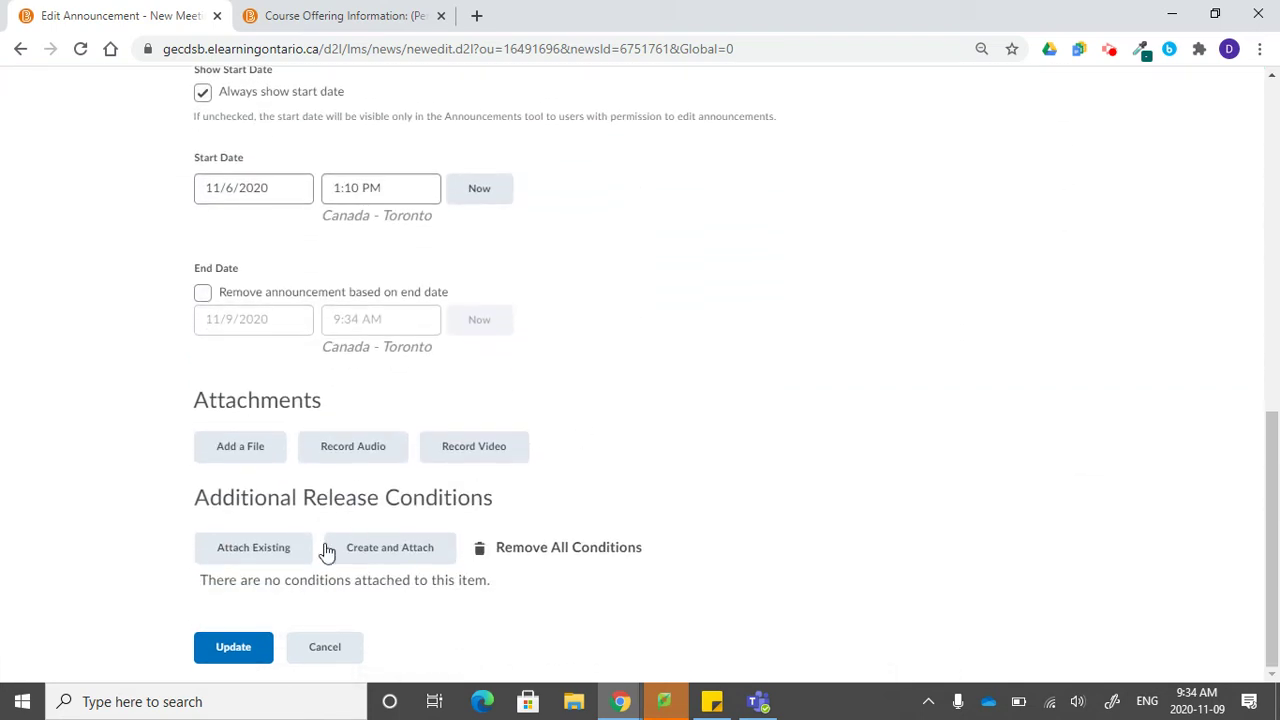
# Attach a Section Enrolment condition for Section 1 to the New Meeting announcement and update it
pyautogui.click(424, 552)
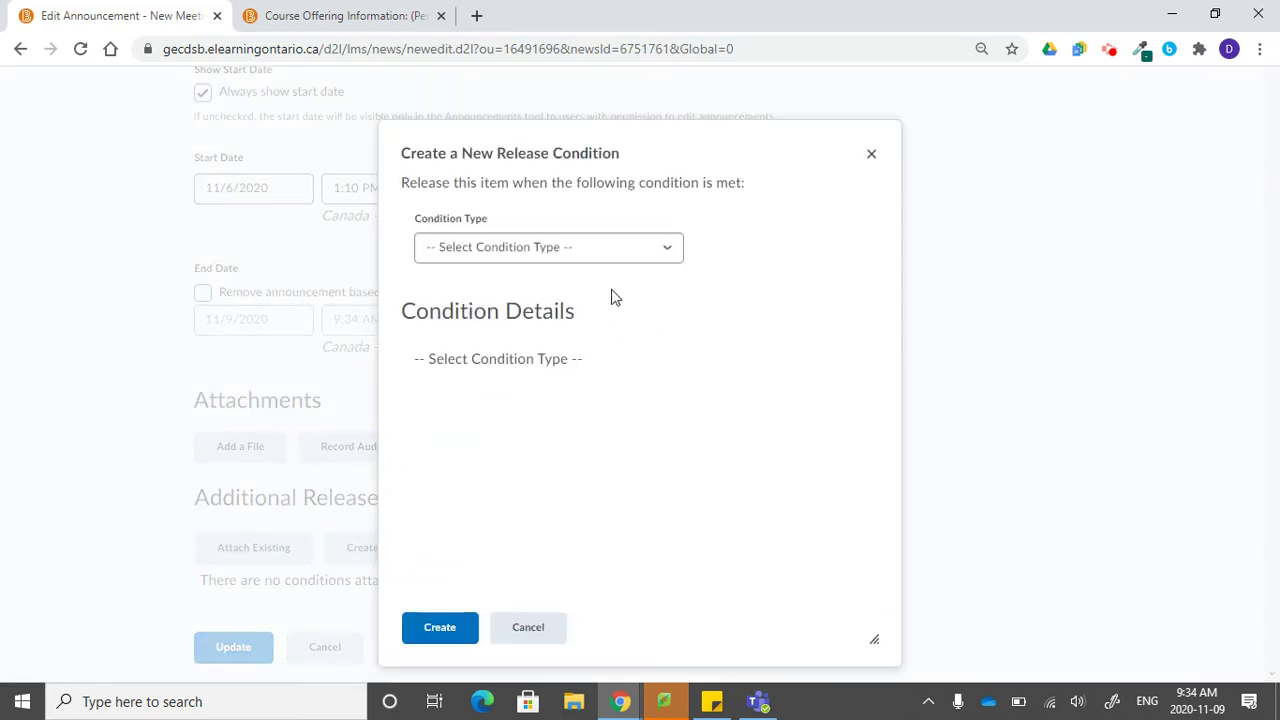
pyautogui.click(637, 254)
pyautogui.moveTo(675, 308); pyautogui.dragTo(666, 386)
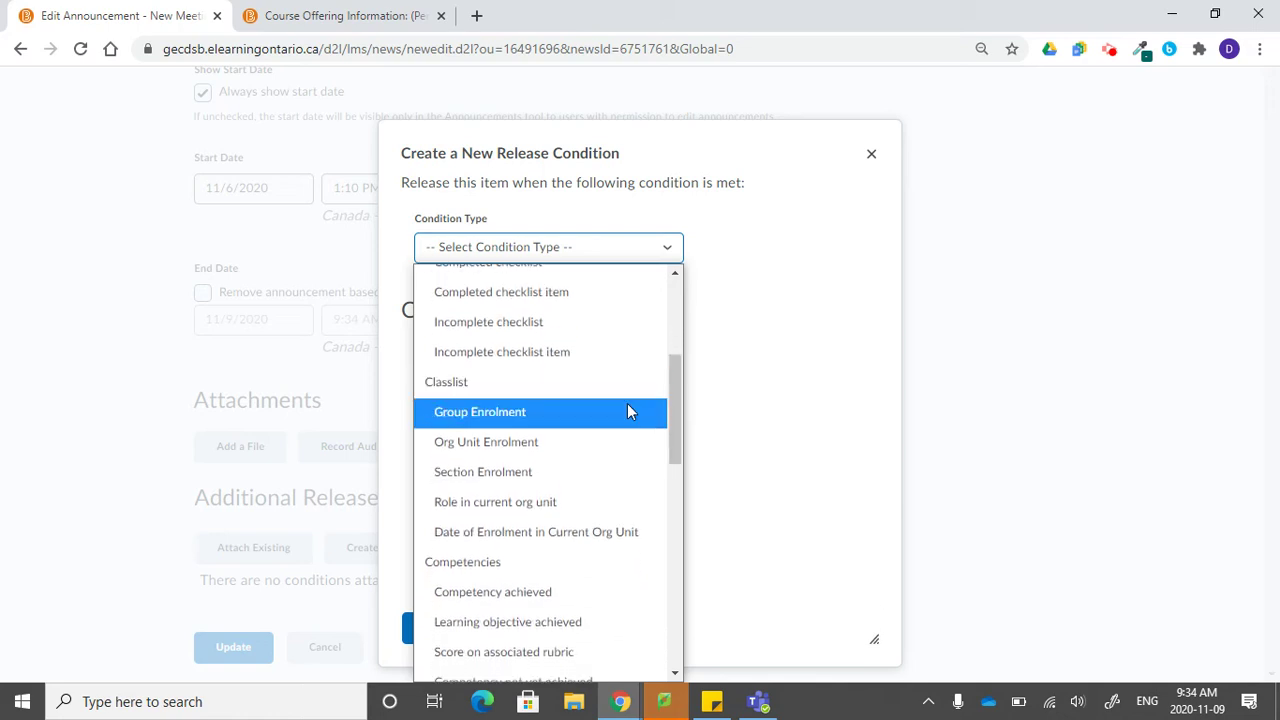
pyautogui.click(536, 476)
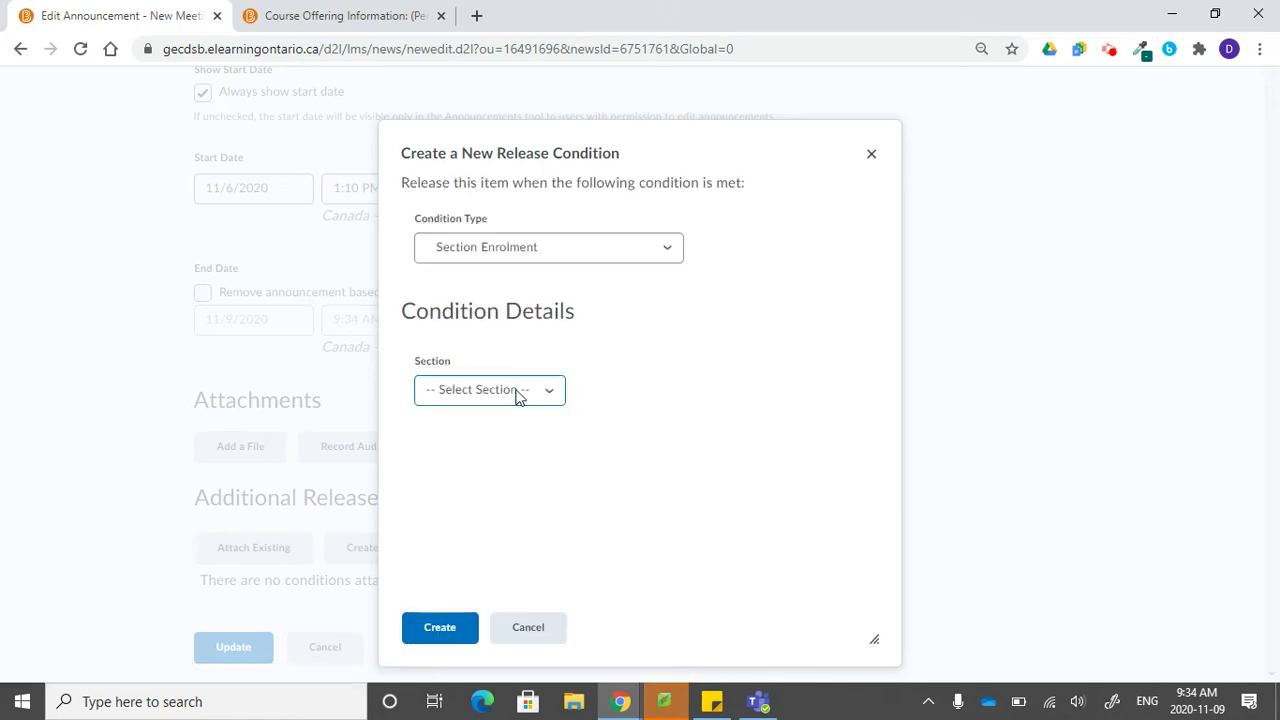
pyautogui.click(547, 398)
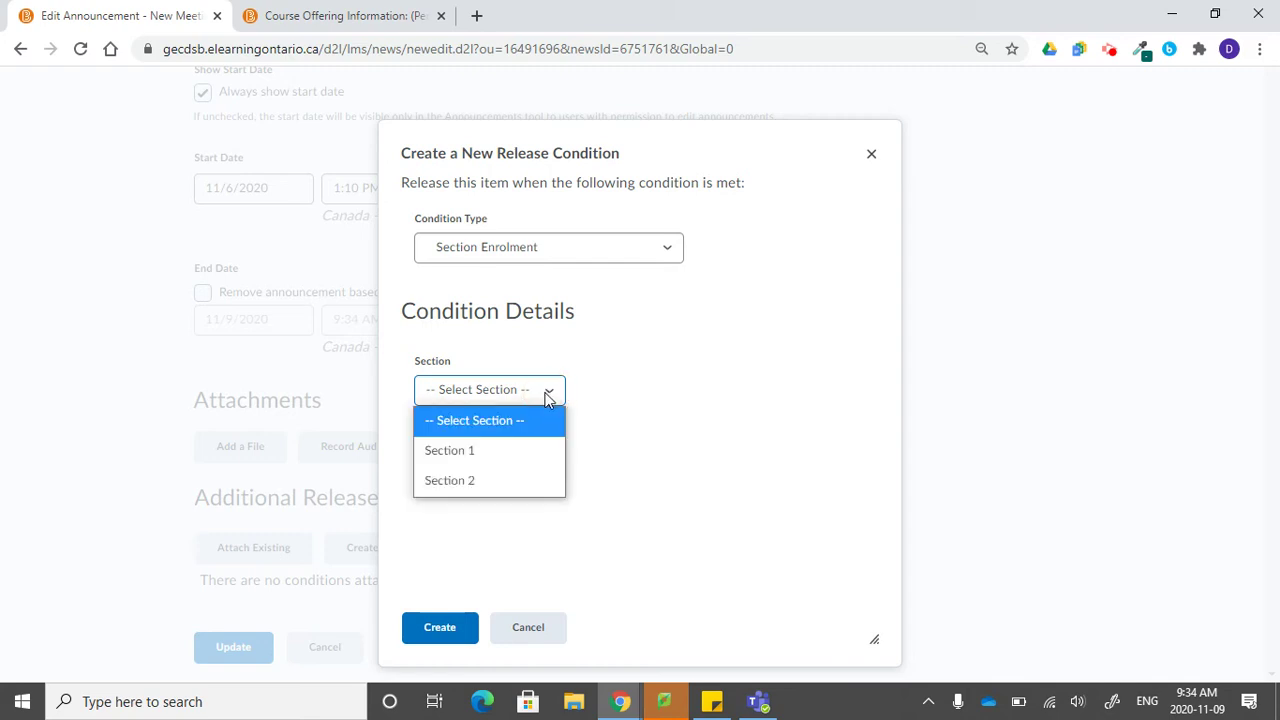
pyautogui.click(494, 452)
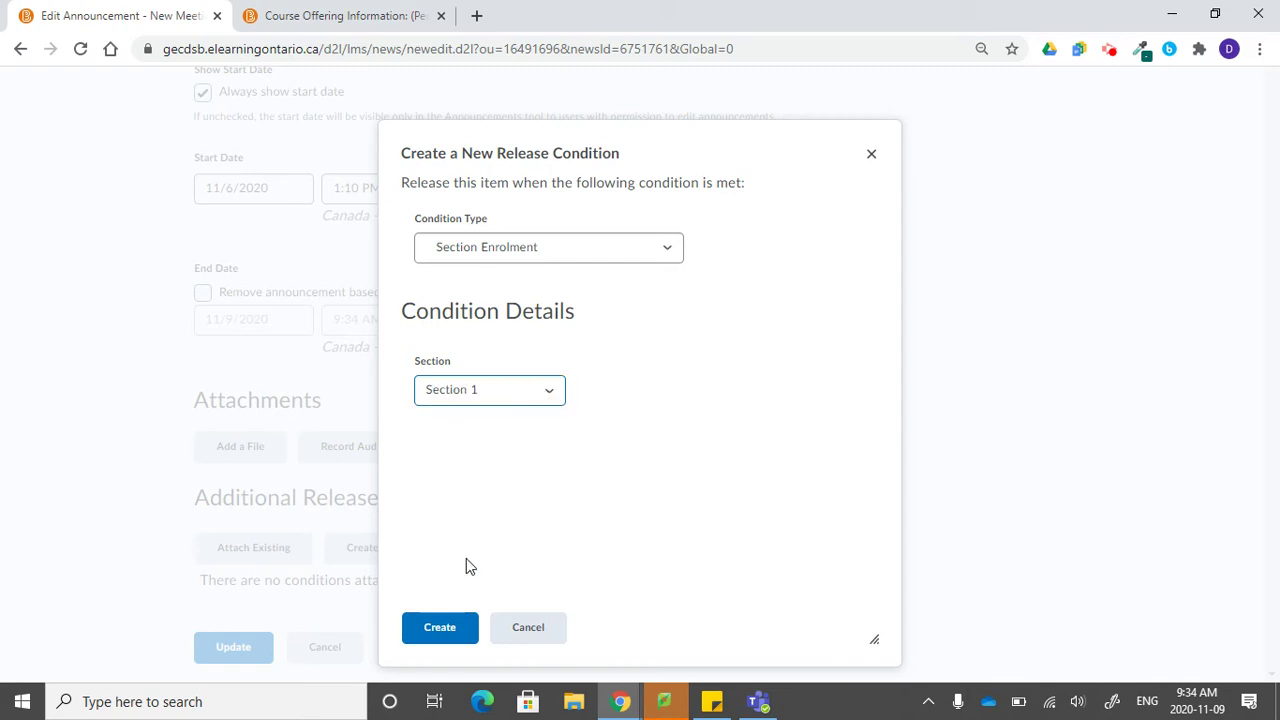
pyautogui.click(437, 635)
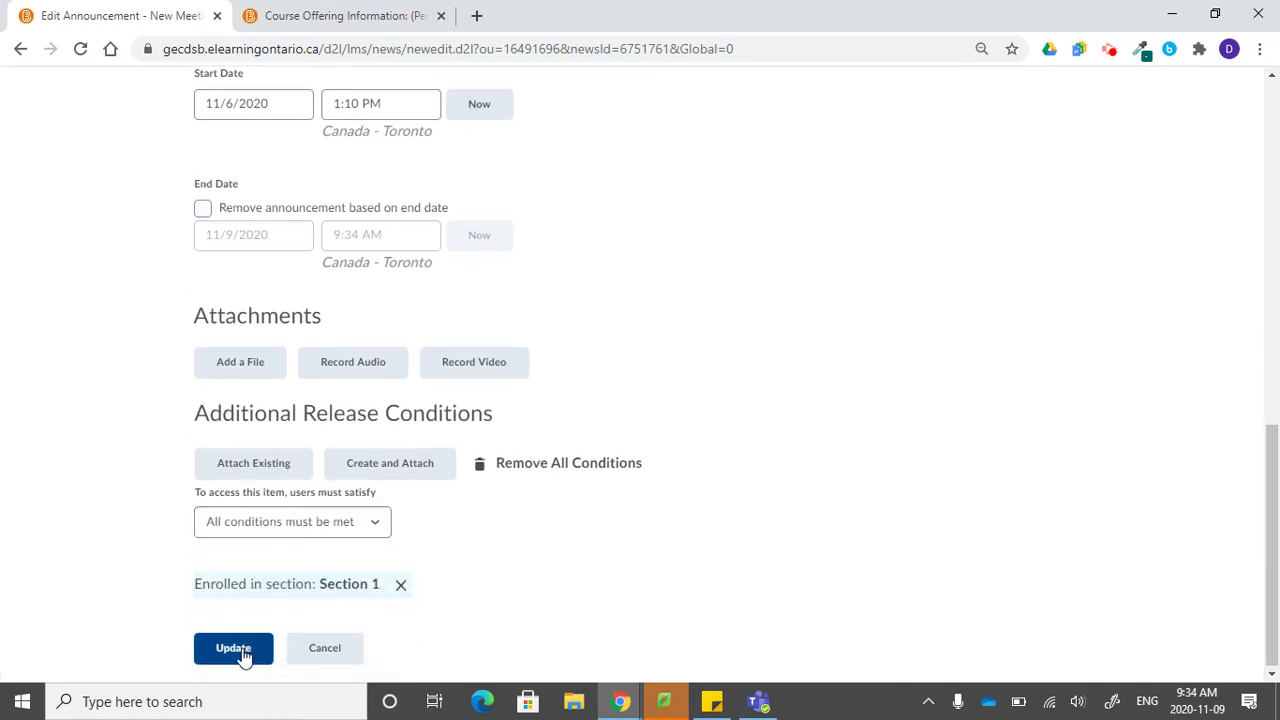
pyautogui.click(233, 648)
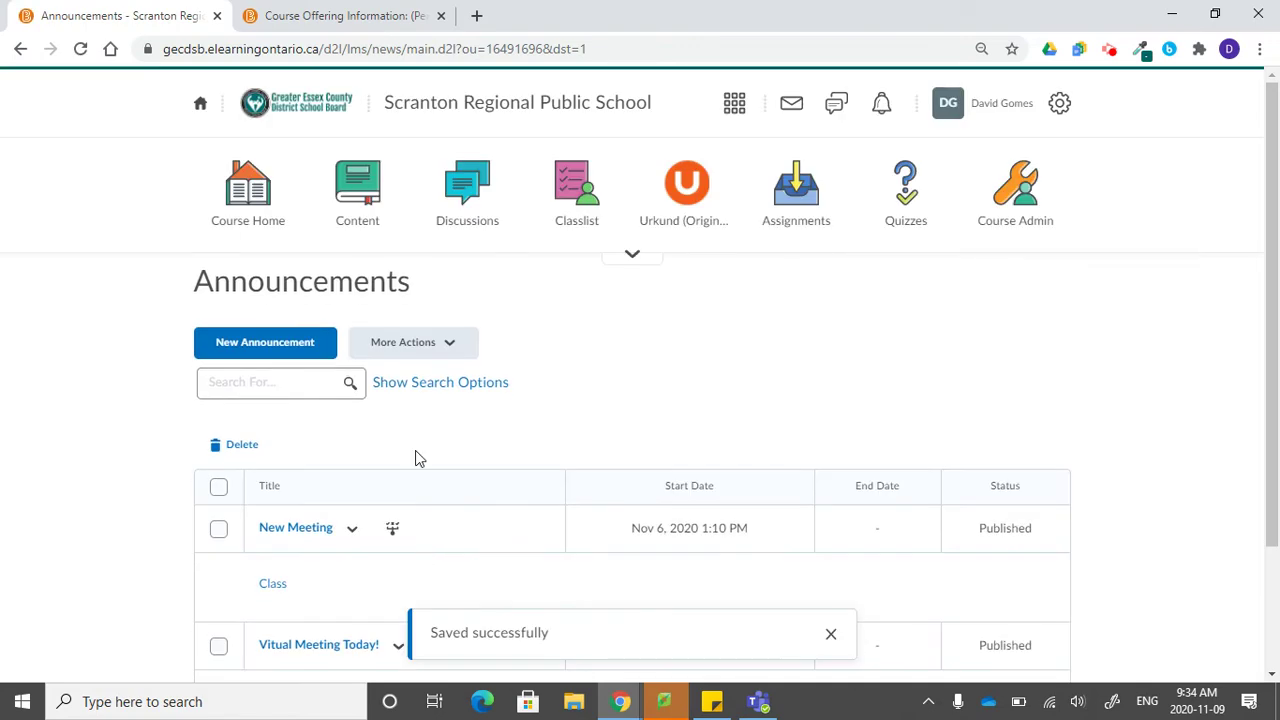
# Confirm the homepage lists New Meeting as Conditionally Released, then go to the course Content
pyautogui.scroll(-3, 457, 357)
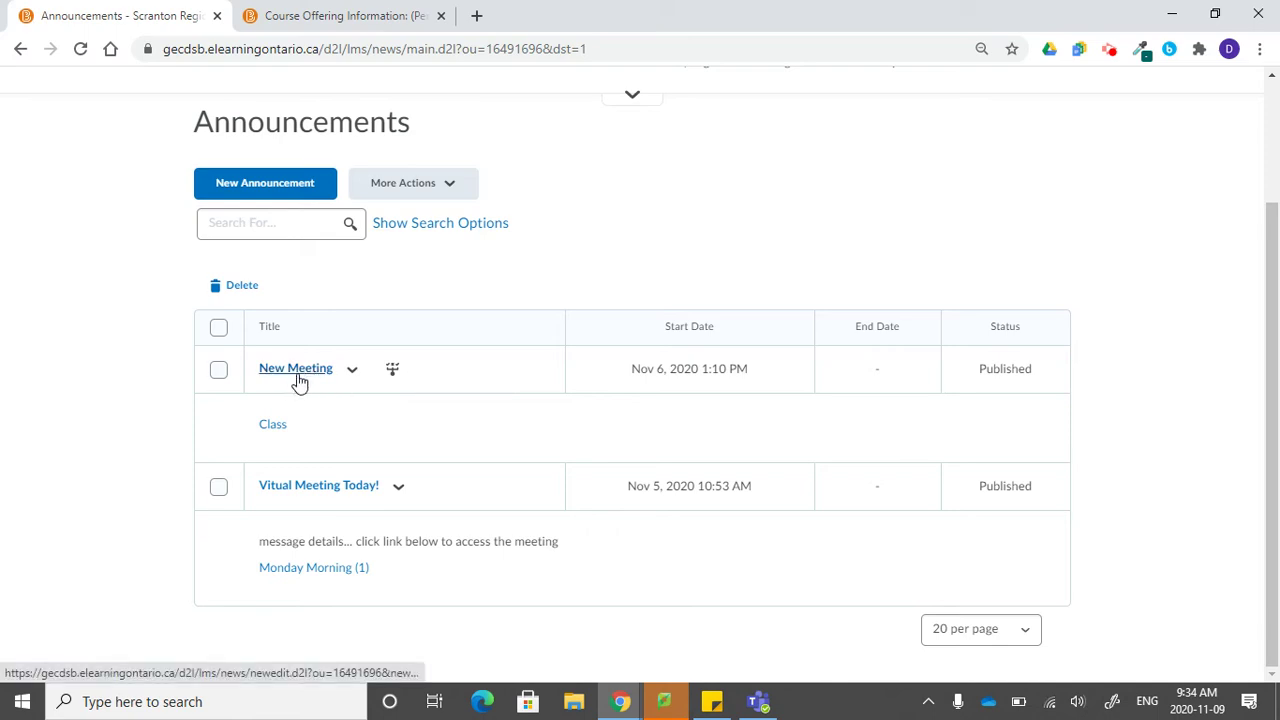
pyautogui.scroll(2, 305, 383)
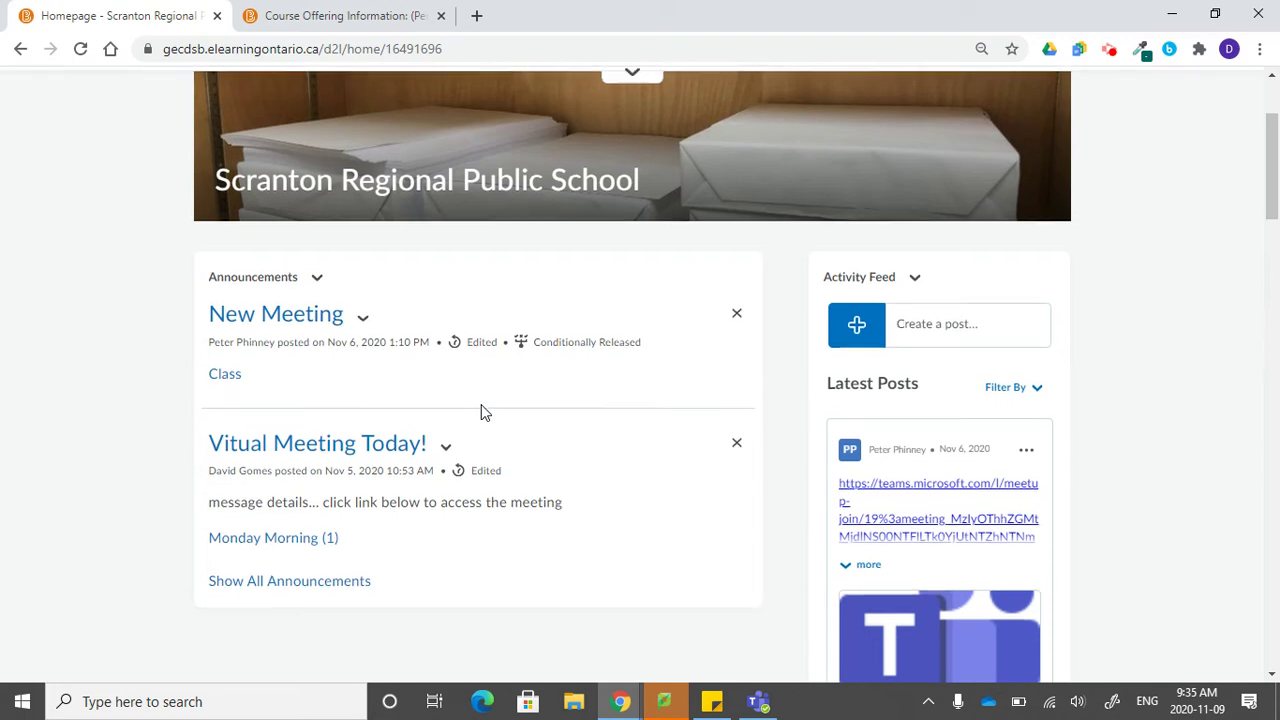
pyautogui.scroll(2, 480, 411)
pyautogui.click(365, 210)
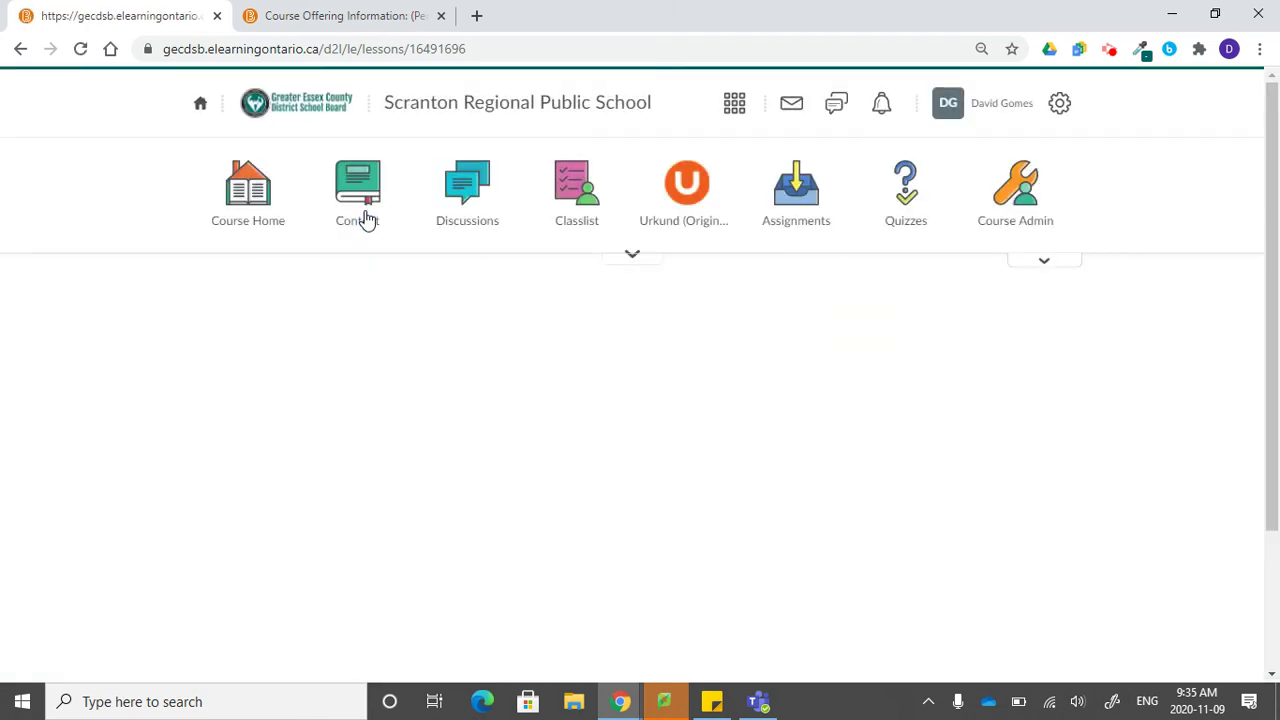
# Create a new content unit named Section 1 and make it visible
pyautogui.click(286, 357)
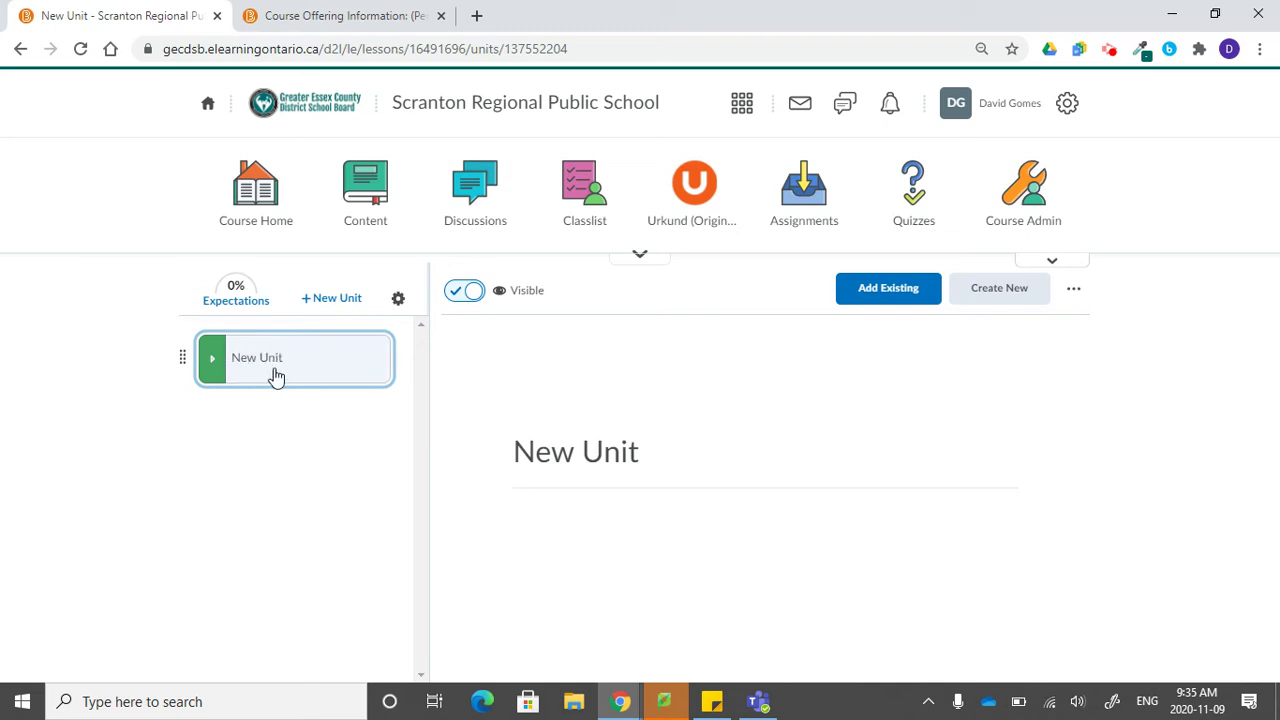
pyautogui.click(335, 298)
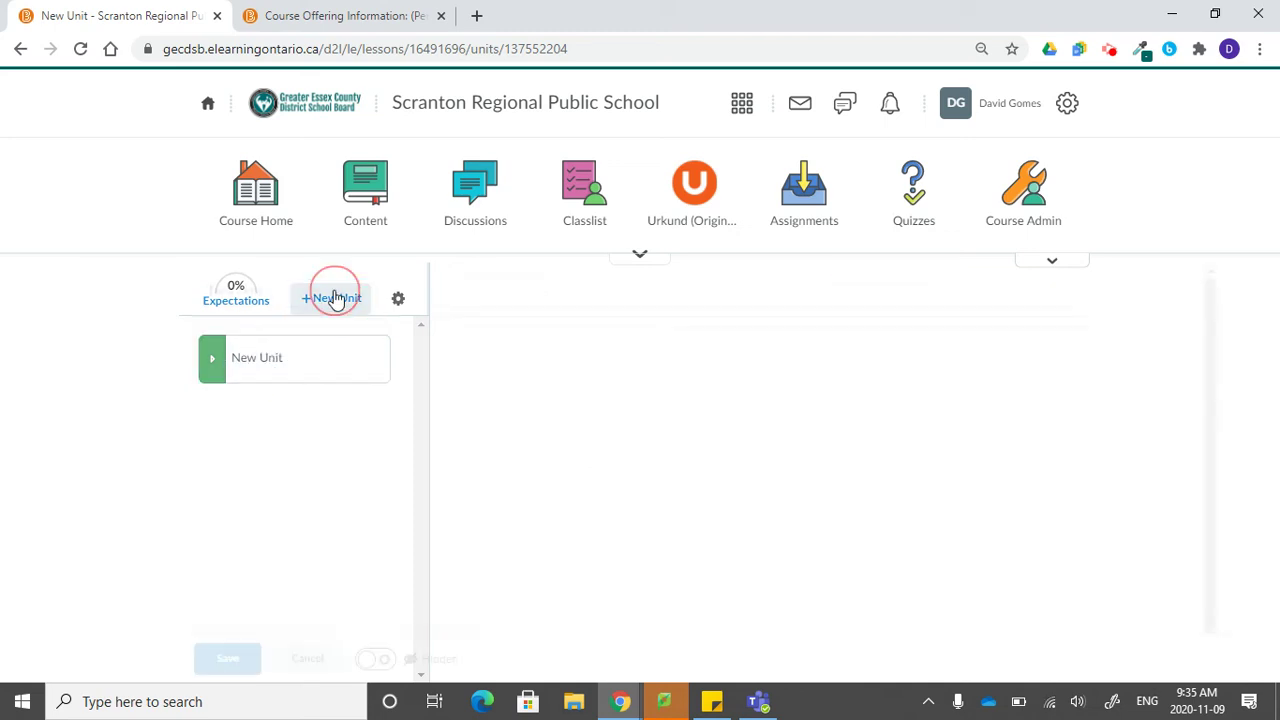
pyautogui.click(303, 286)
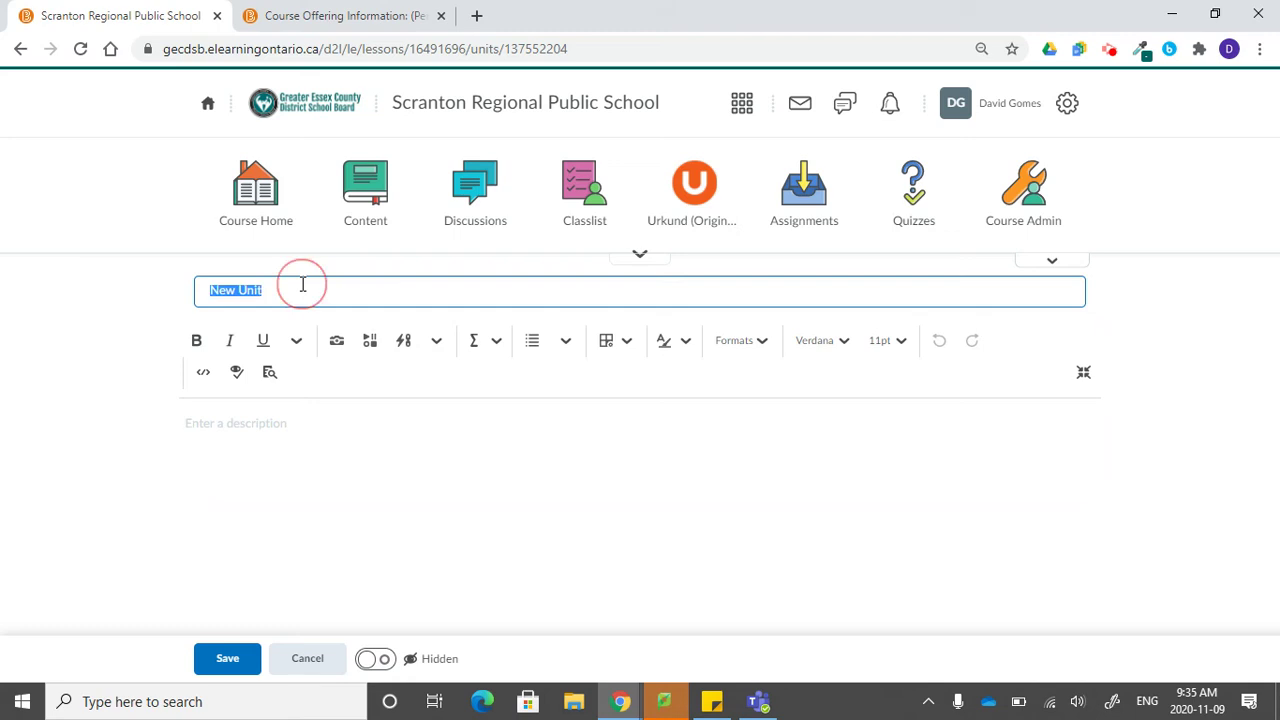
pyautogui.write('Section 1')
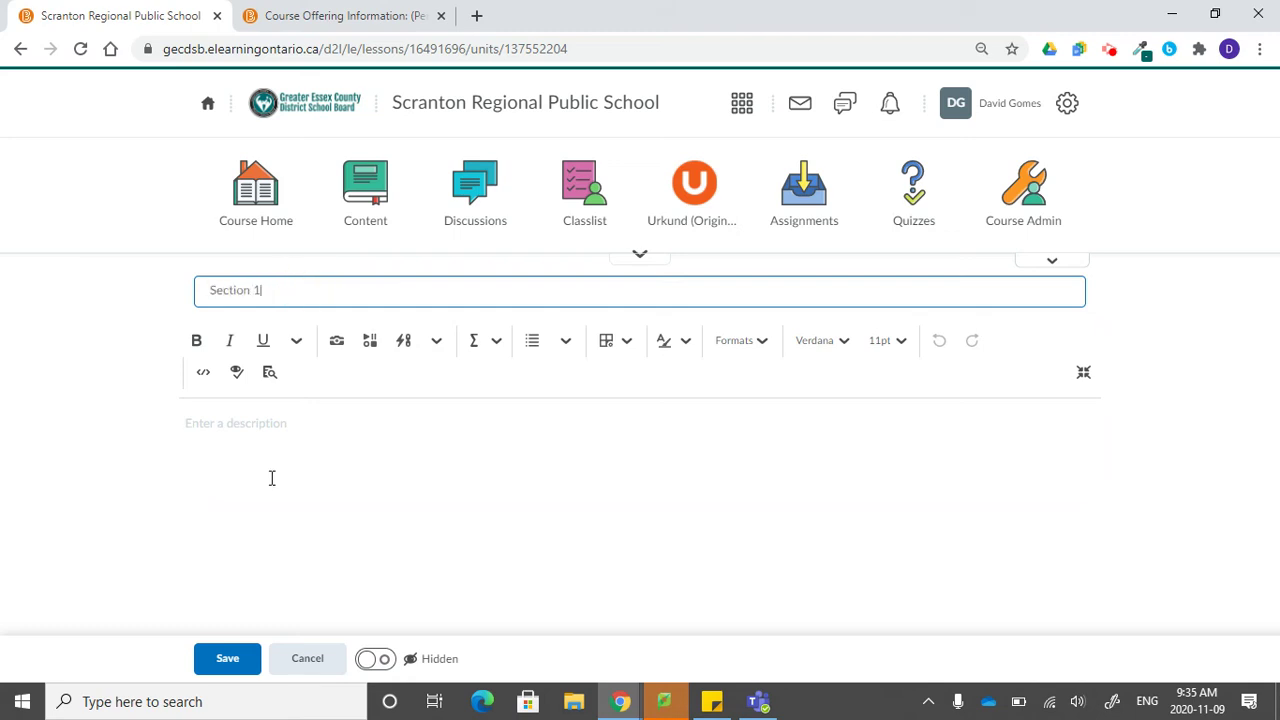
pyautogui.click(227, 664)
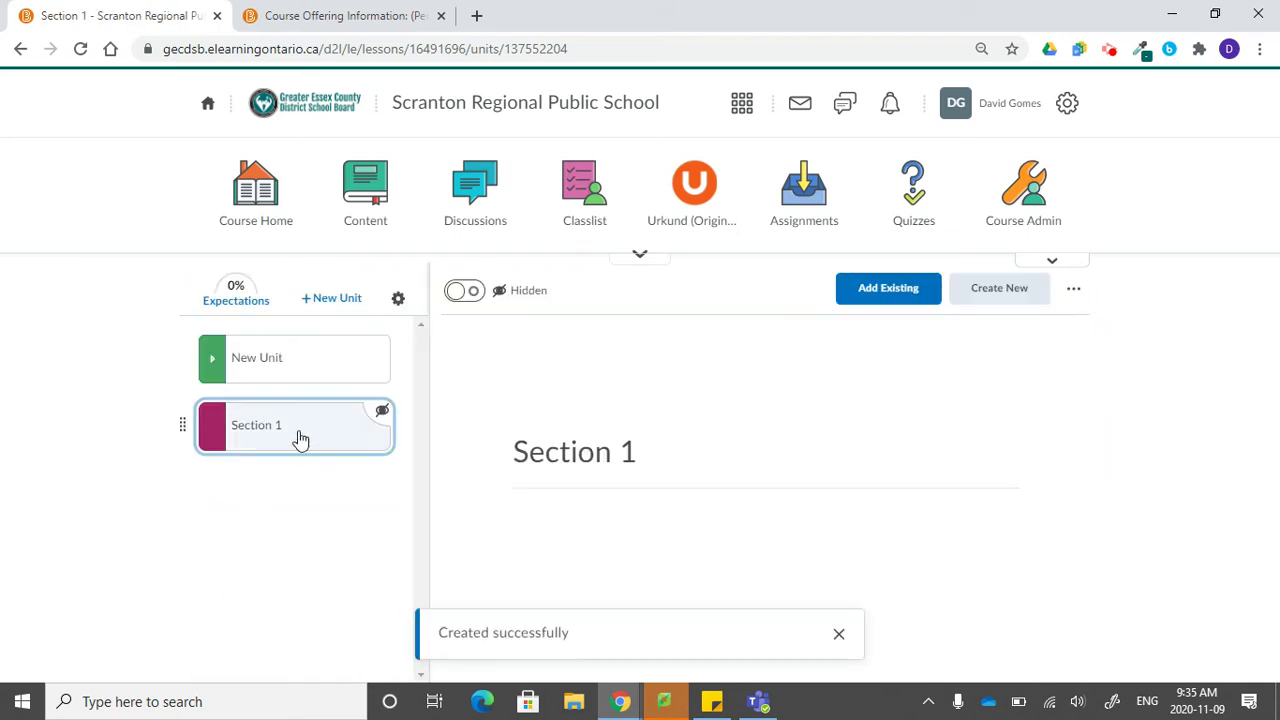
pyautogui.click(464, 290)
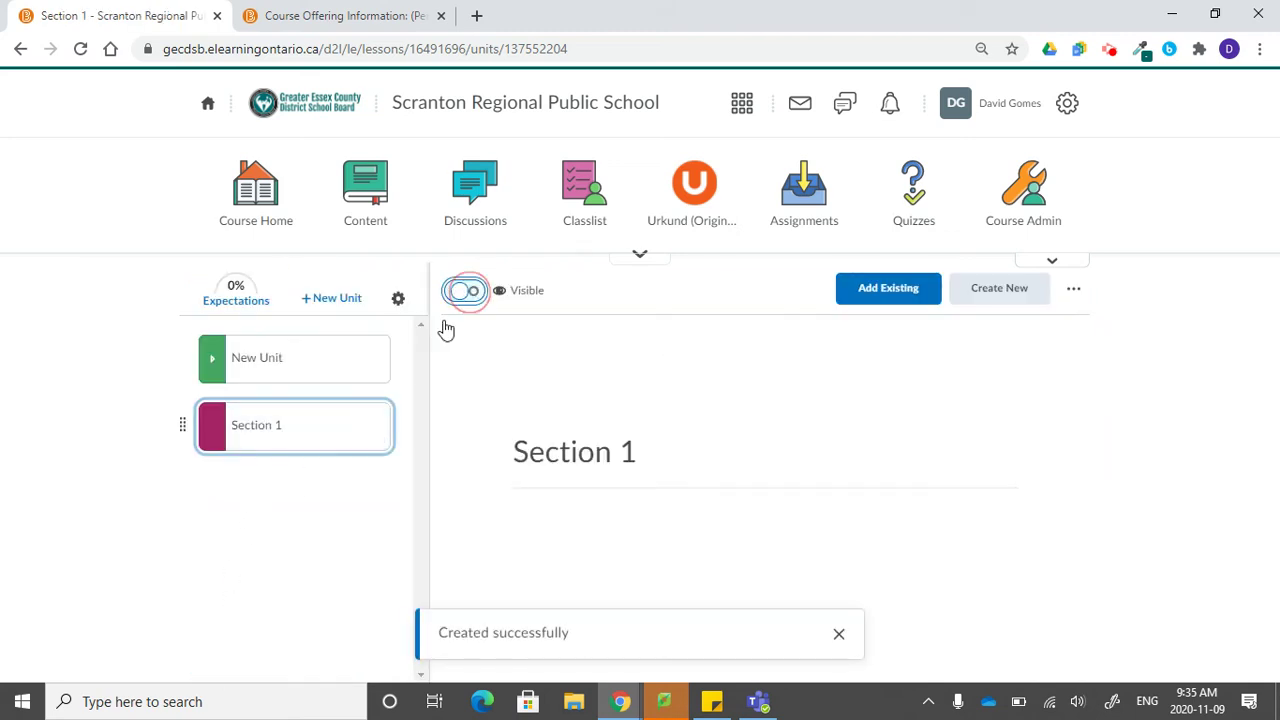
# Create a second visible unit named Section 2 and open it
pyautogui.click(336, 302)
pyautogui.click(317, 290)
pyautogui.write('Section 2')
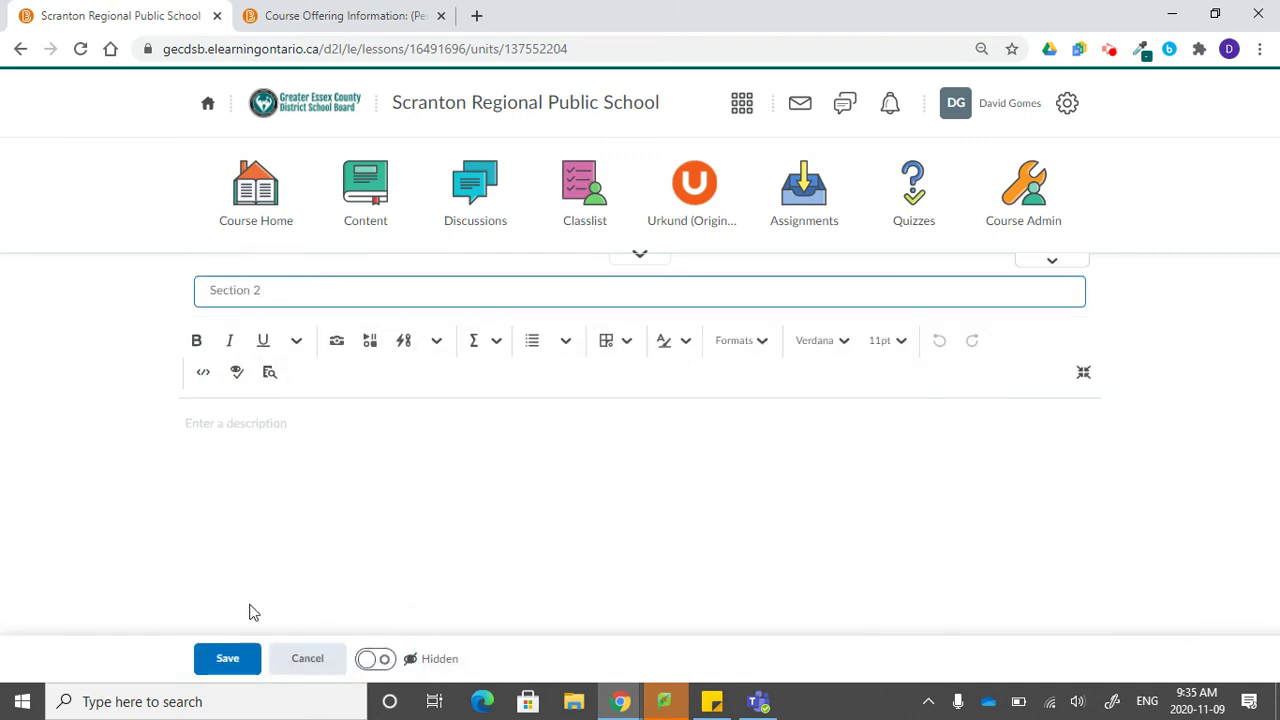
pyautogui.click(228, 658)
pyautogui.click(464, 290)
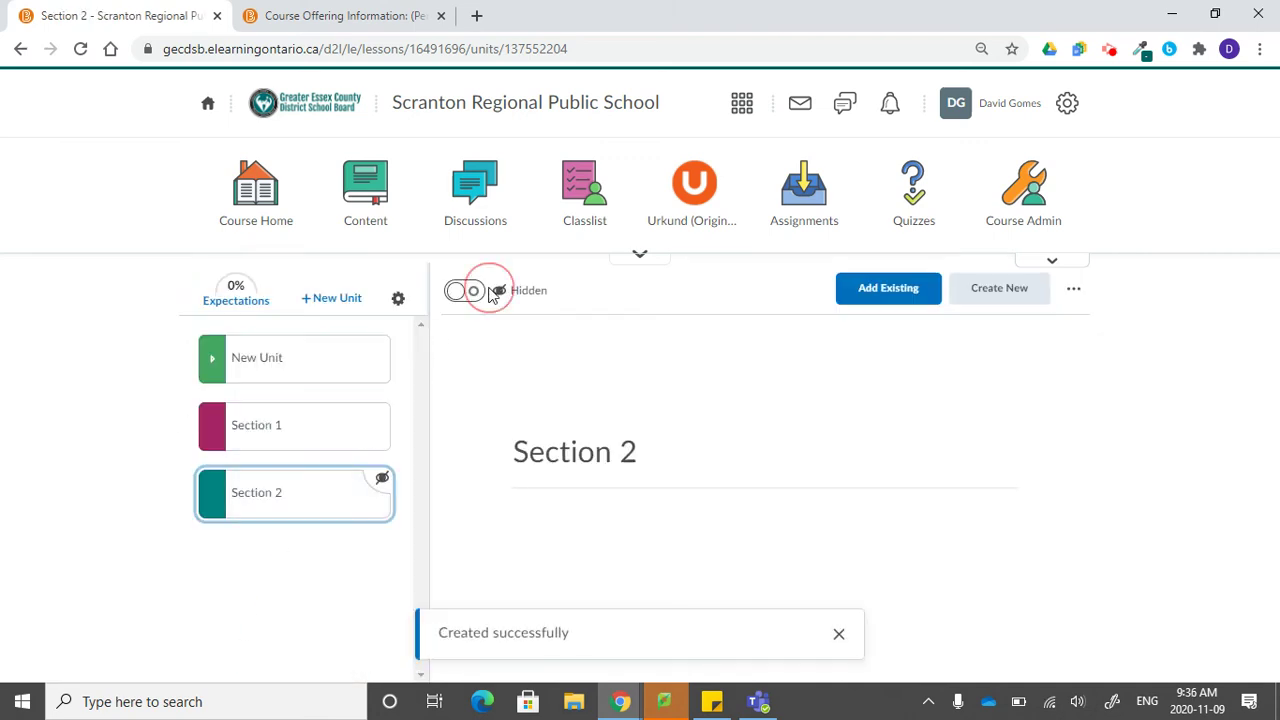
pyautogui.click(252, 505)
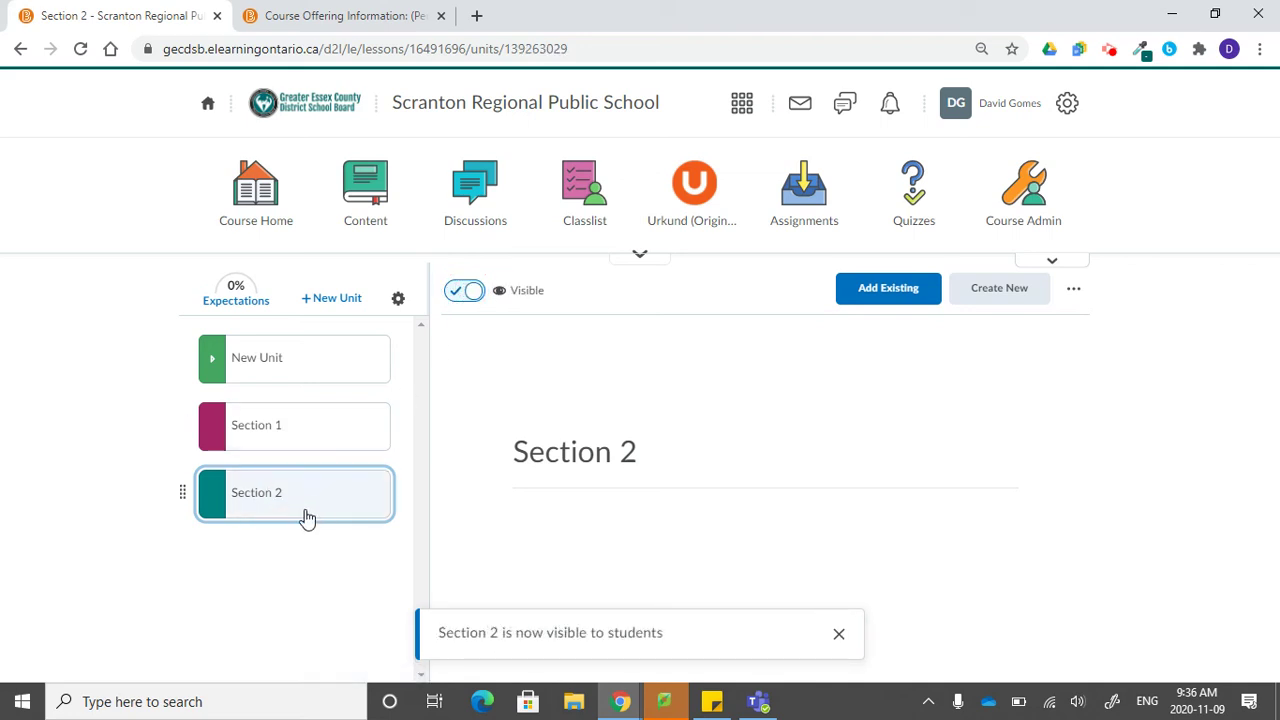
# Give the Section 2 unit a Section Enrolment release condition requiring Section 2 and save
pyautogui.click(1074, 292)
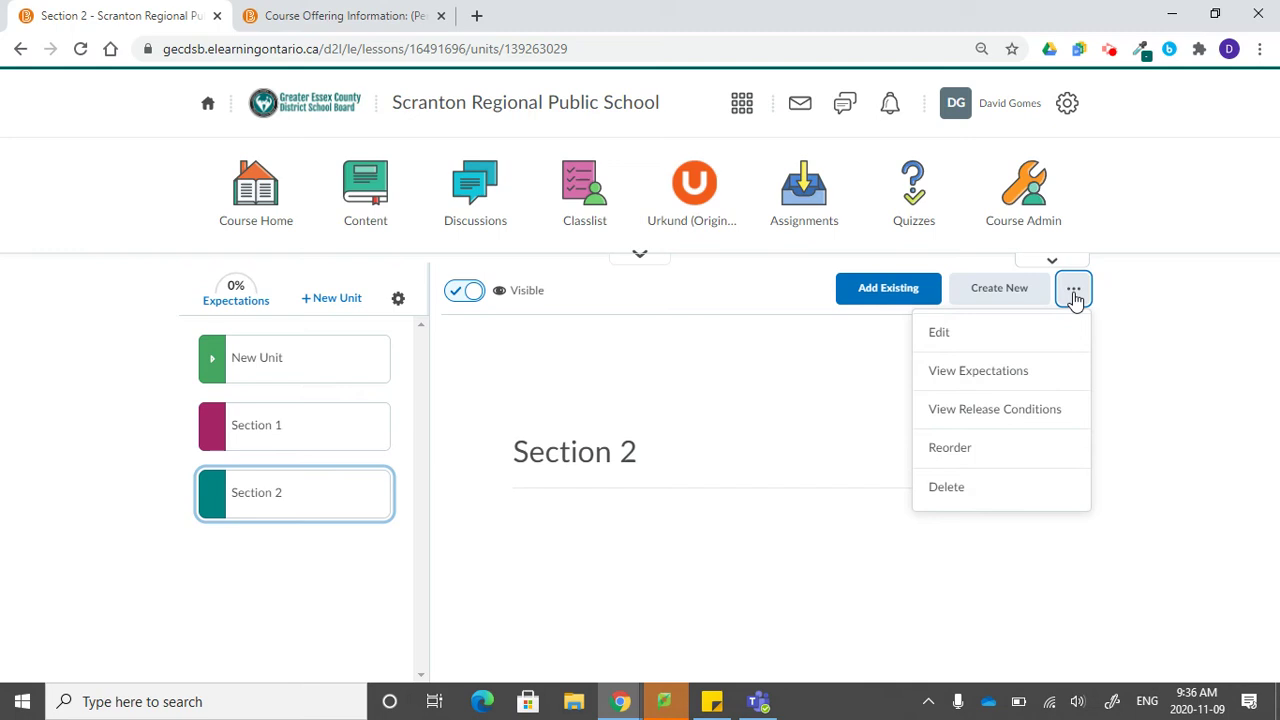
pyautogui.click(1016, 422)
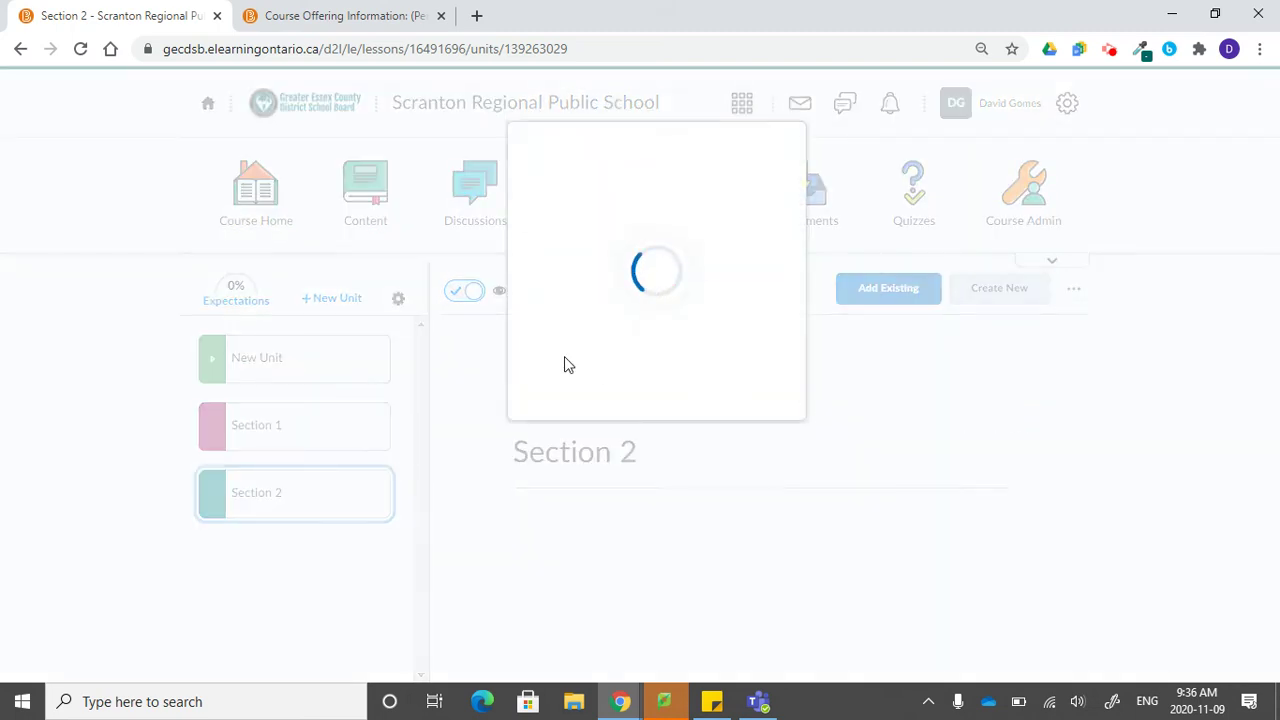
pyautogui.click(462, 232)
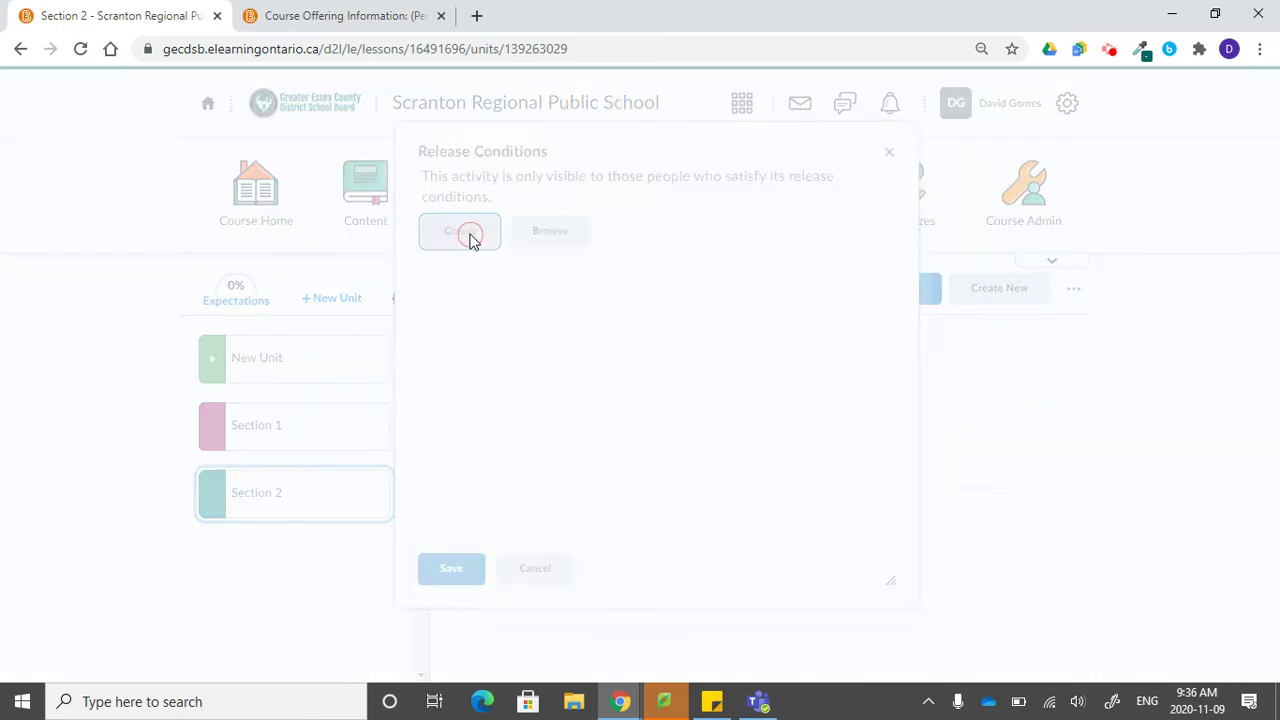
pyautogui.click(694, 265)
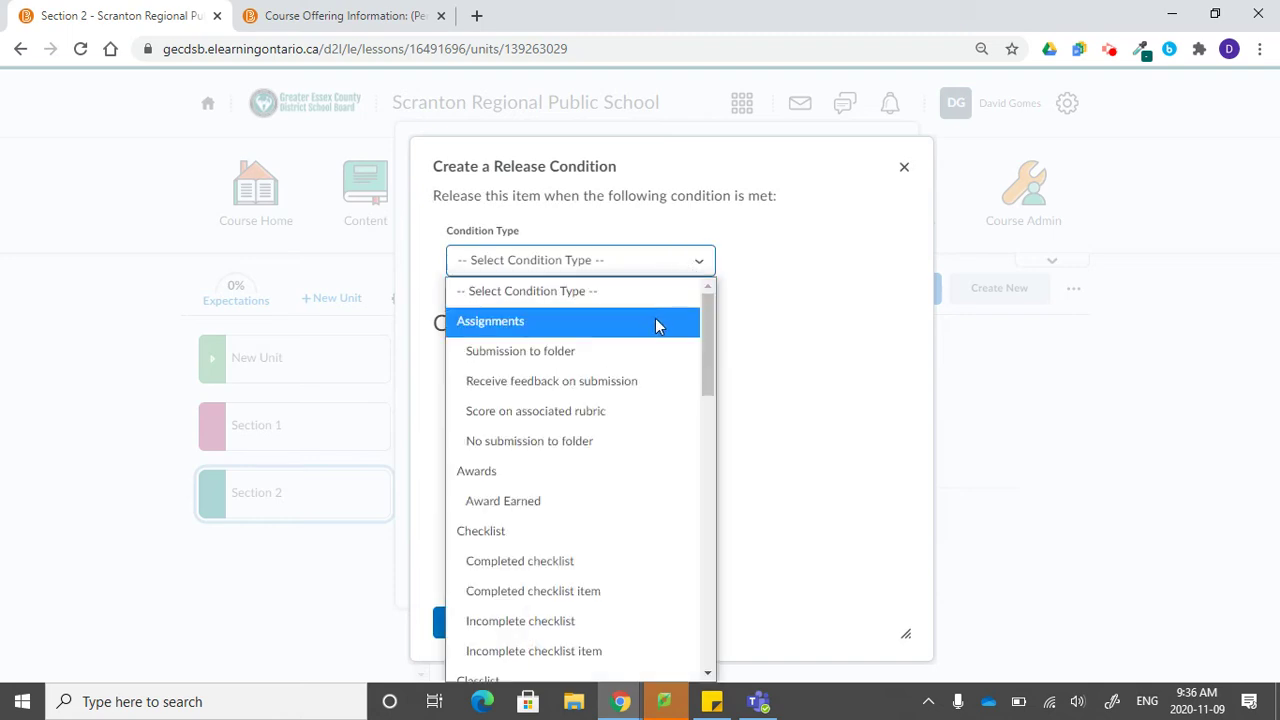
pyautogui.scroll(-3, 620, 590)
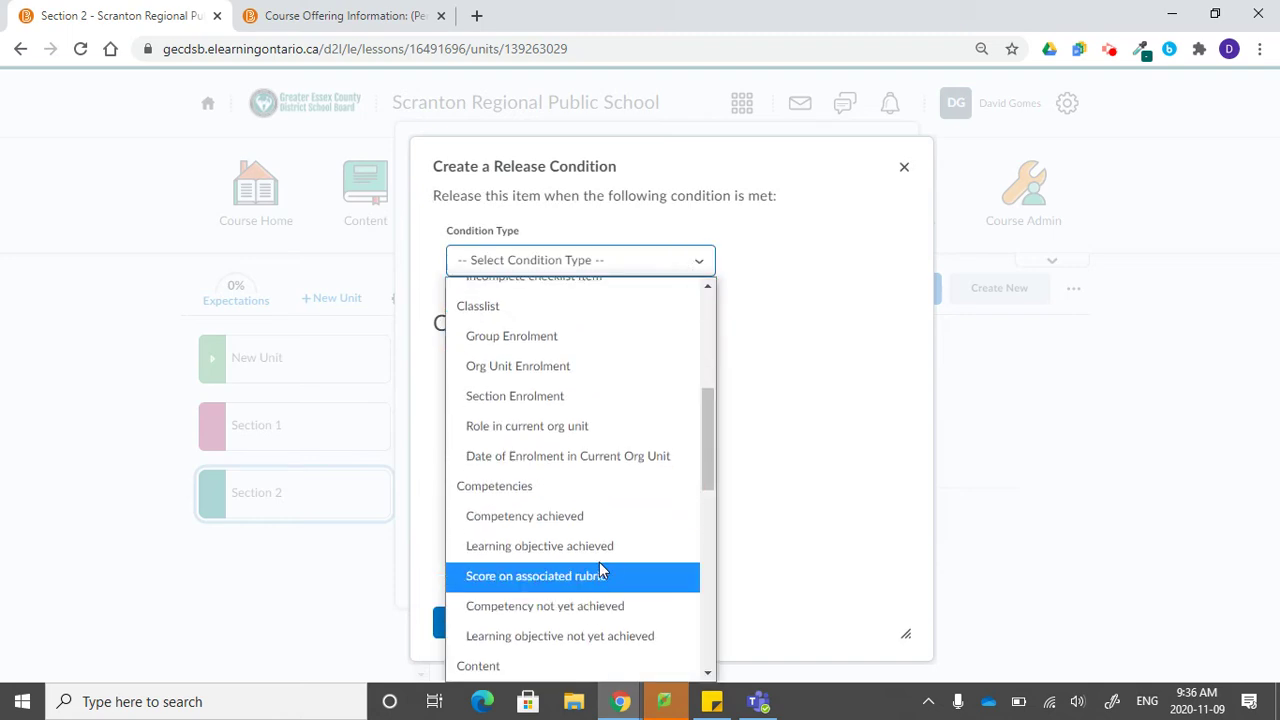
pyautogui.click(533, 403)
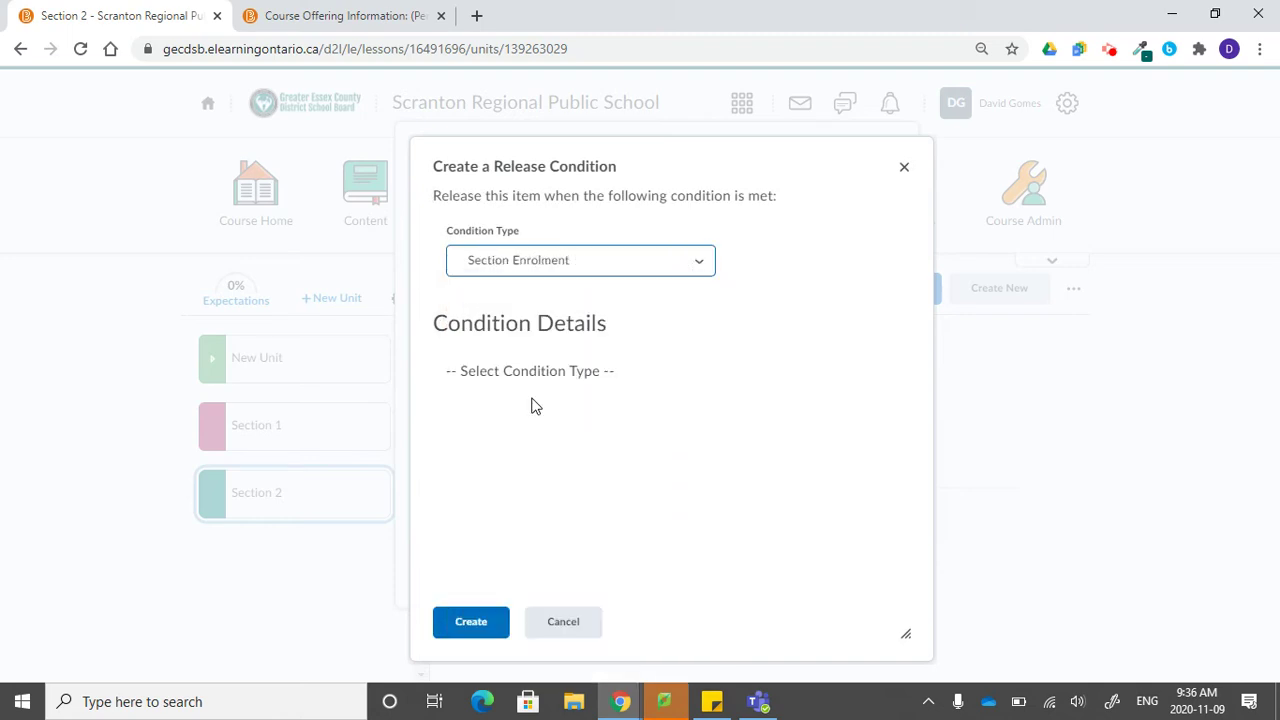
pyautogui.click(554, 405)
pyautogui.click(546, 495)
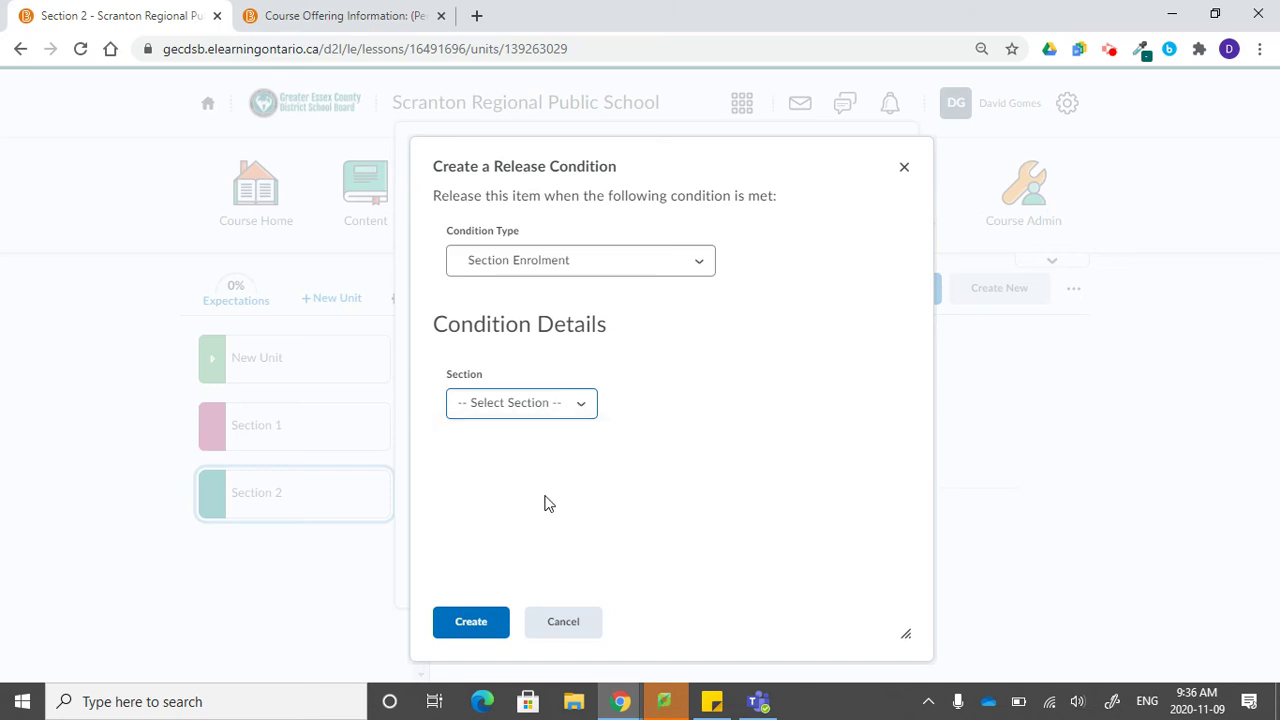
pyautogui.click(475, 624)
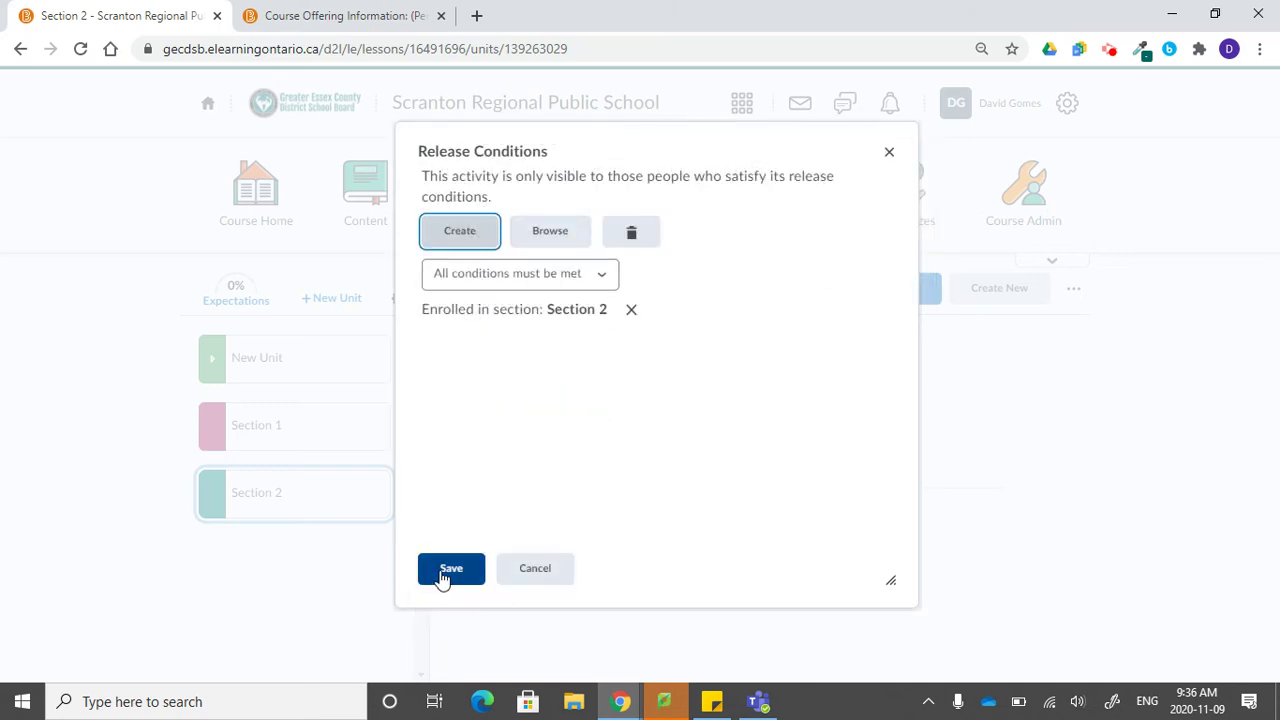
pyautogui.click(447, 570)
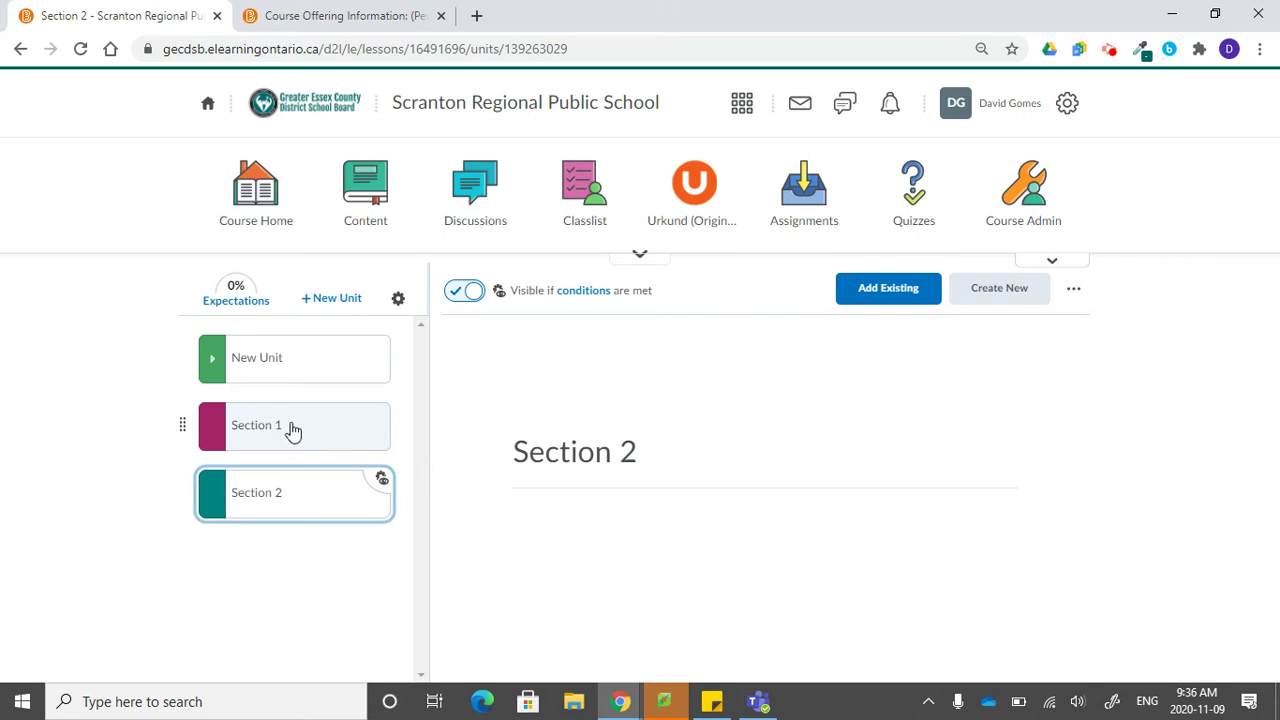
pyautogui.click(640, 254)
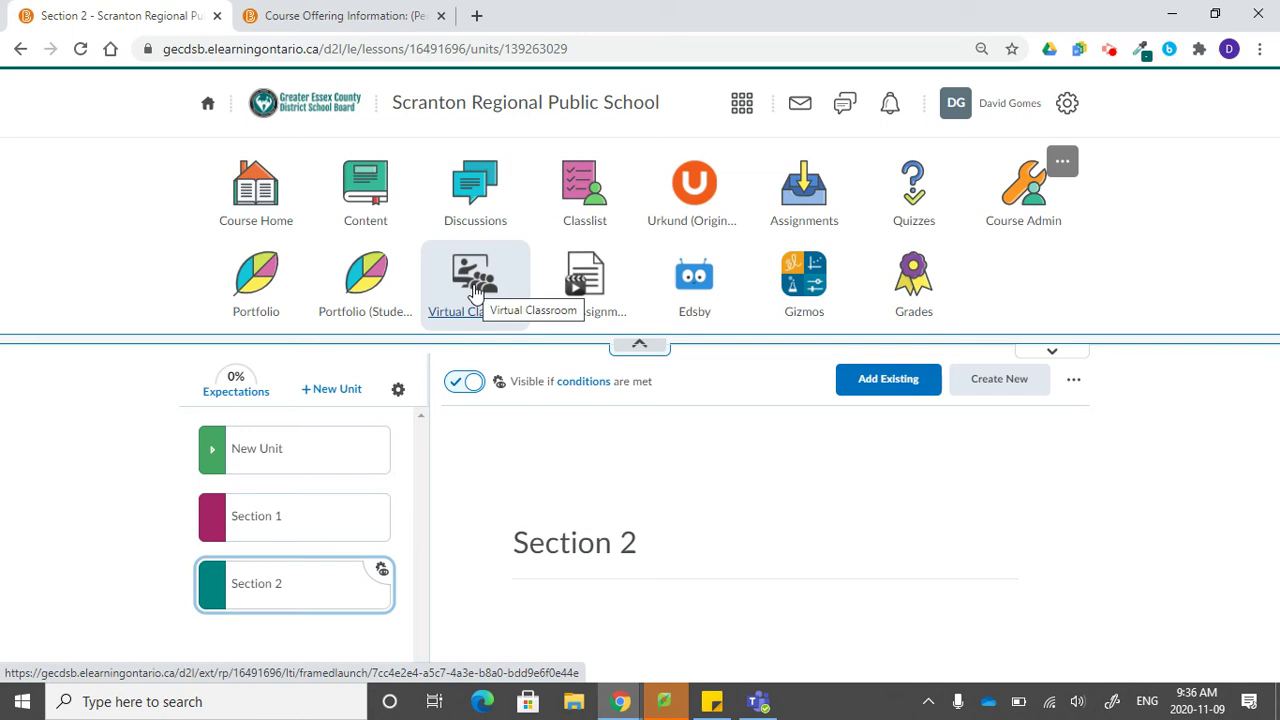
pyautogui.click(640, 345)
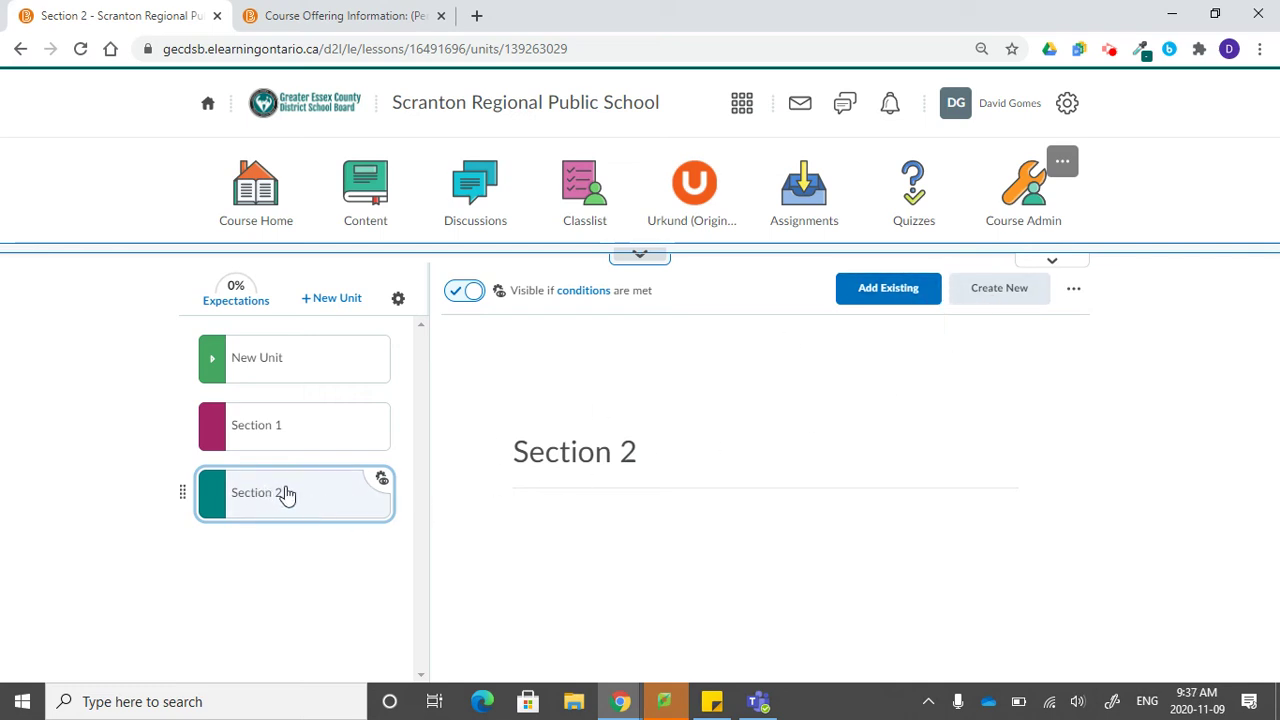
# Add the Monday Morning (1) Virtual Classroom meeting to Section 2 and make it visible
pyautogui.click(900, 292)
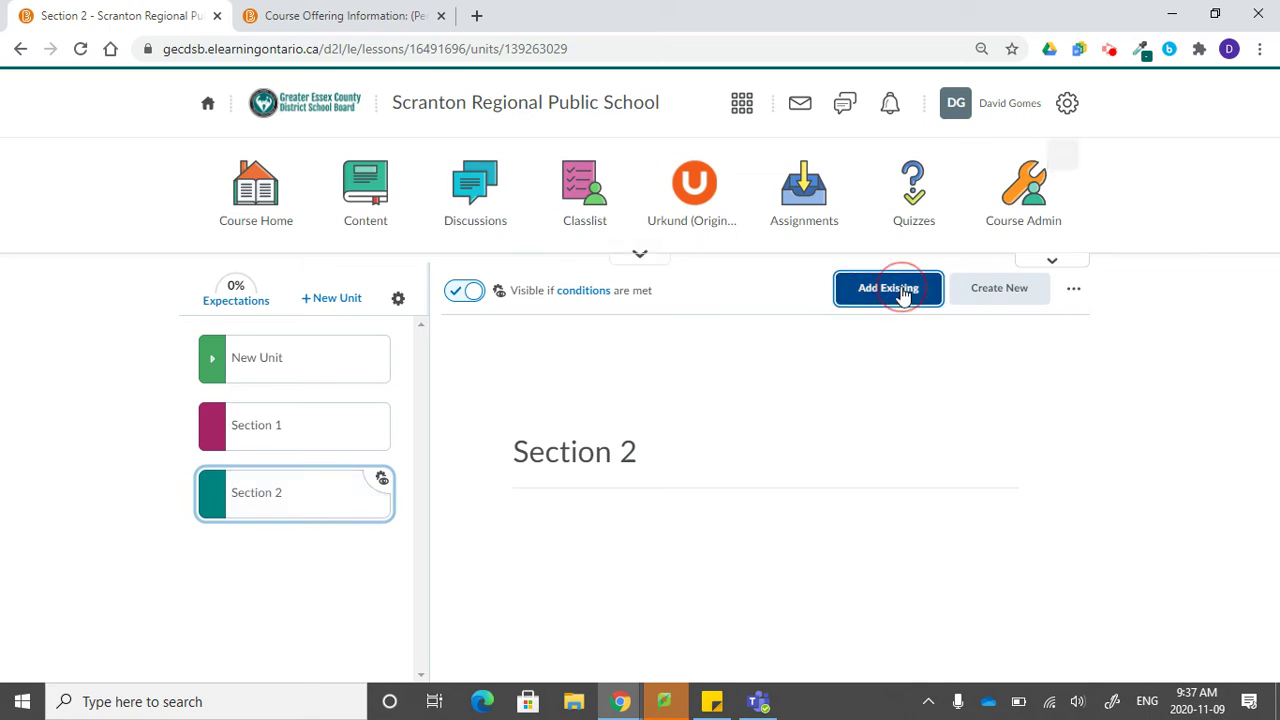
pyautogui.click(811, 530)
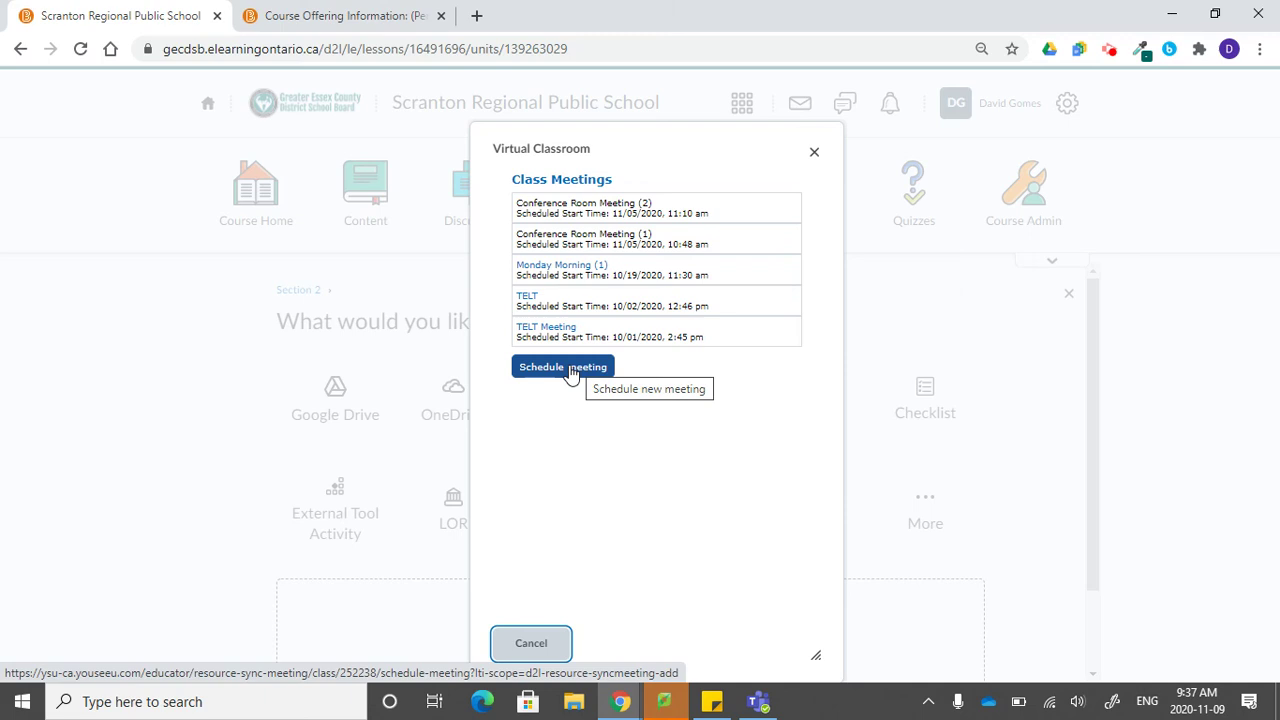
pyautogui.click(558, 272)
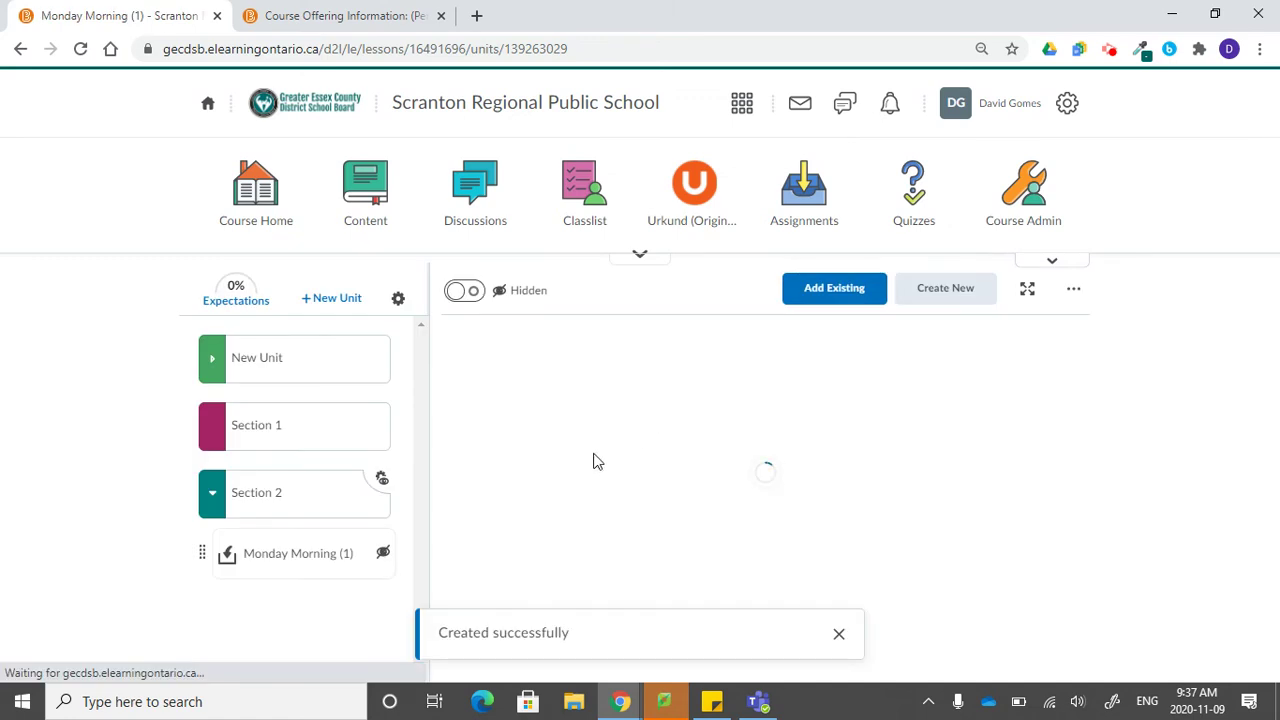
pyautogui.click(465, 290)
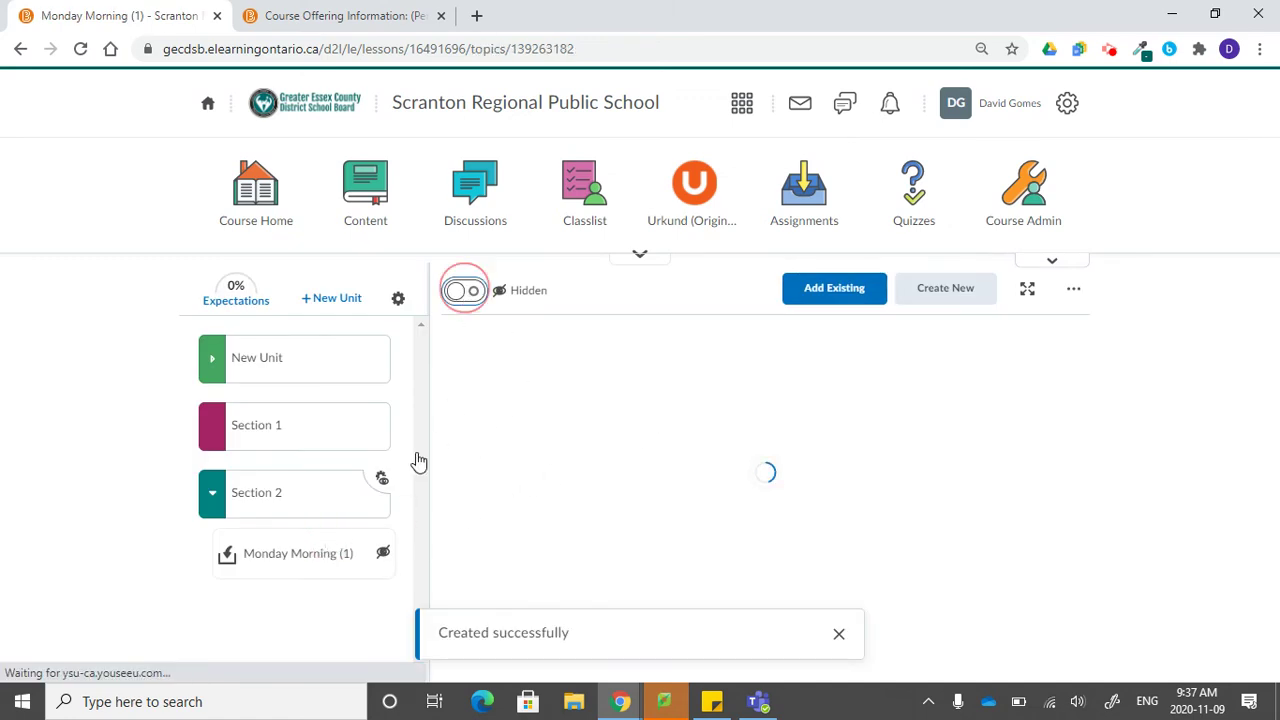
# Open Monday Morning (1) inside the Section 2 unit to verify it
pyautogui.click(292, 508)
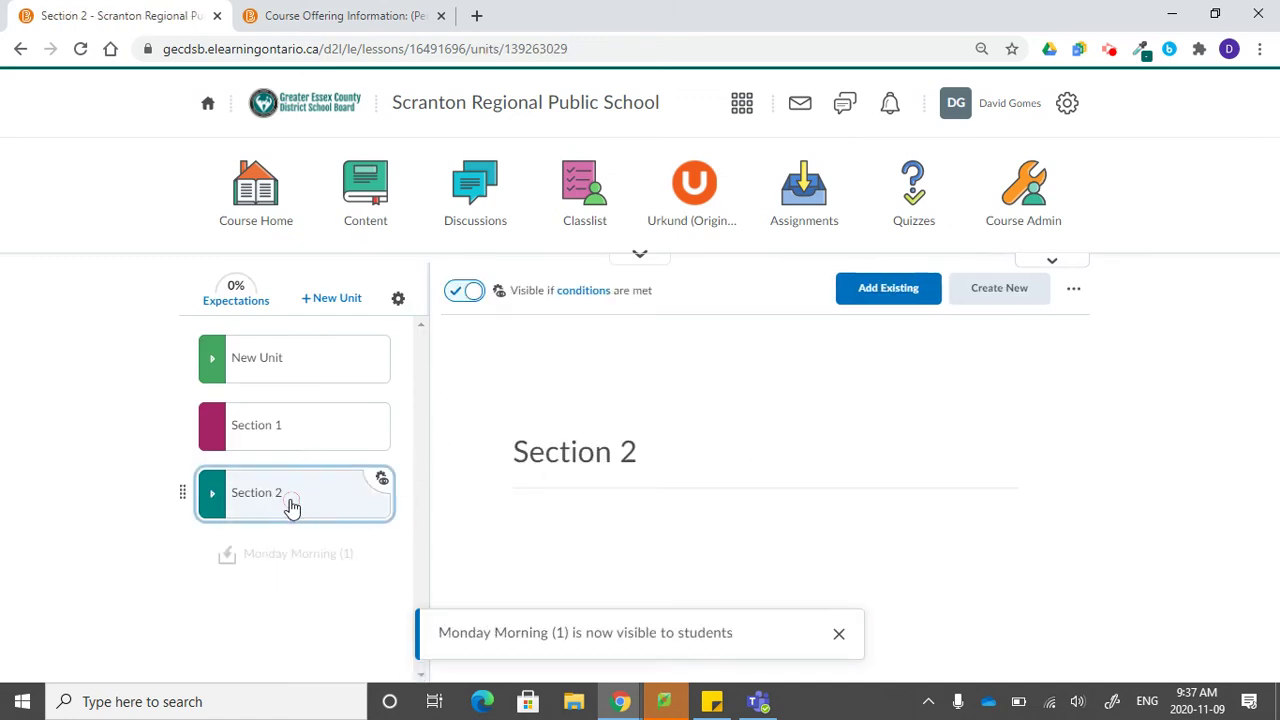
pyautogui.click(310, 556)
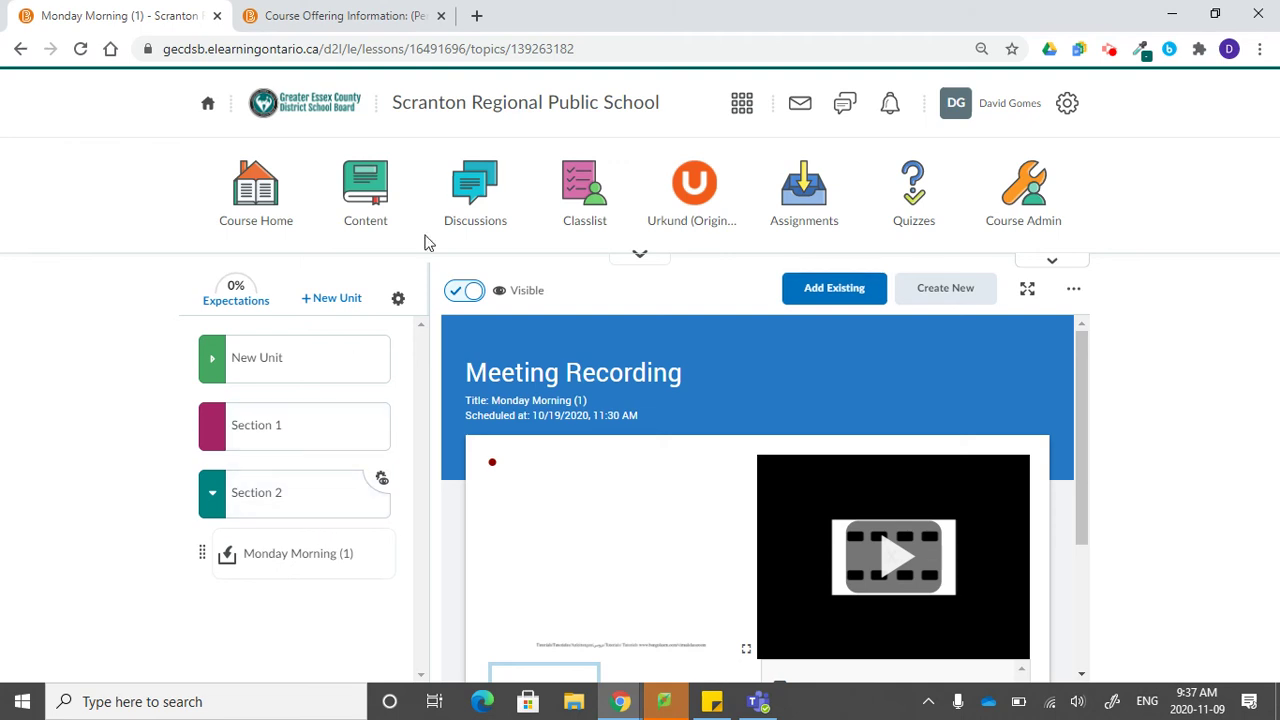
pyautogui.click(490, 229)
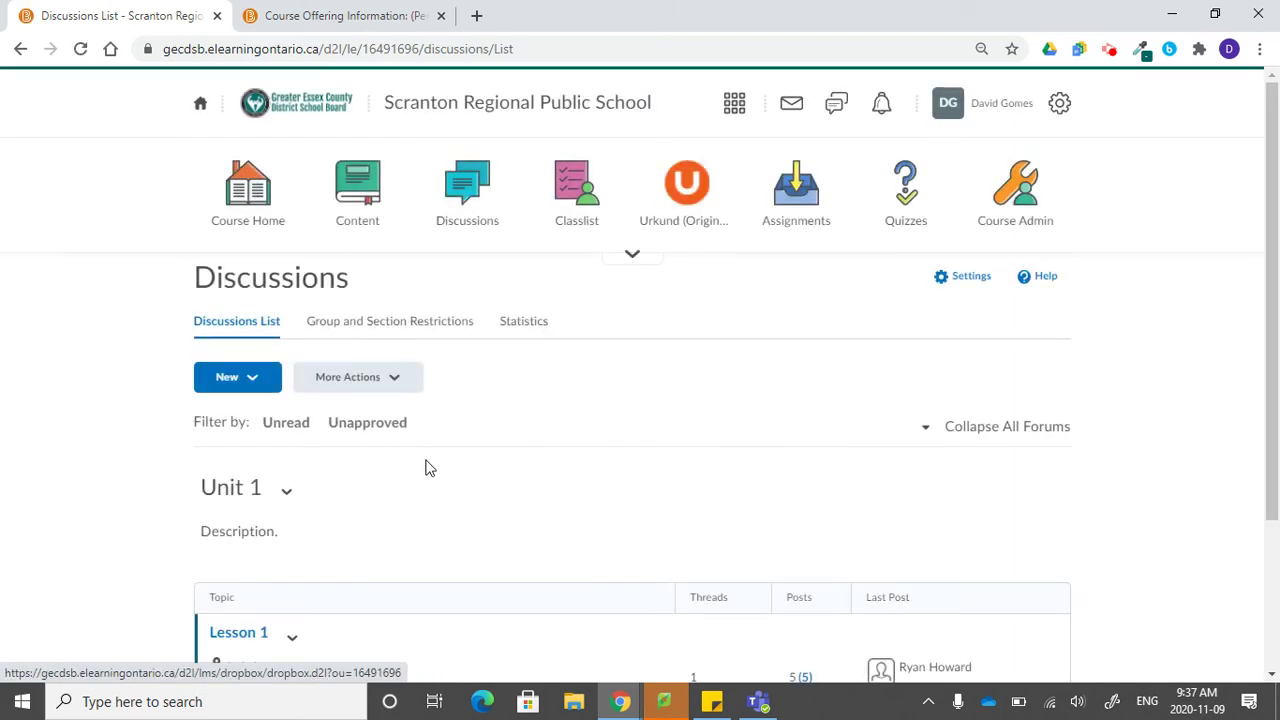
# Attach the existing Section 1 enrolment condition to the Lesson 1 discussion topic and save
pyautogui.scroll(-2, 425, 468)
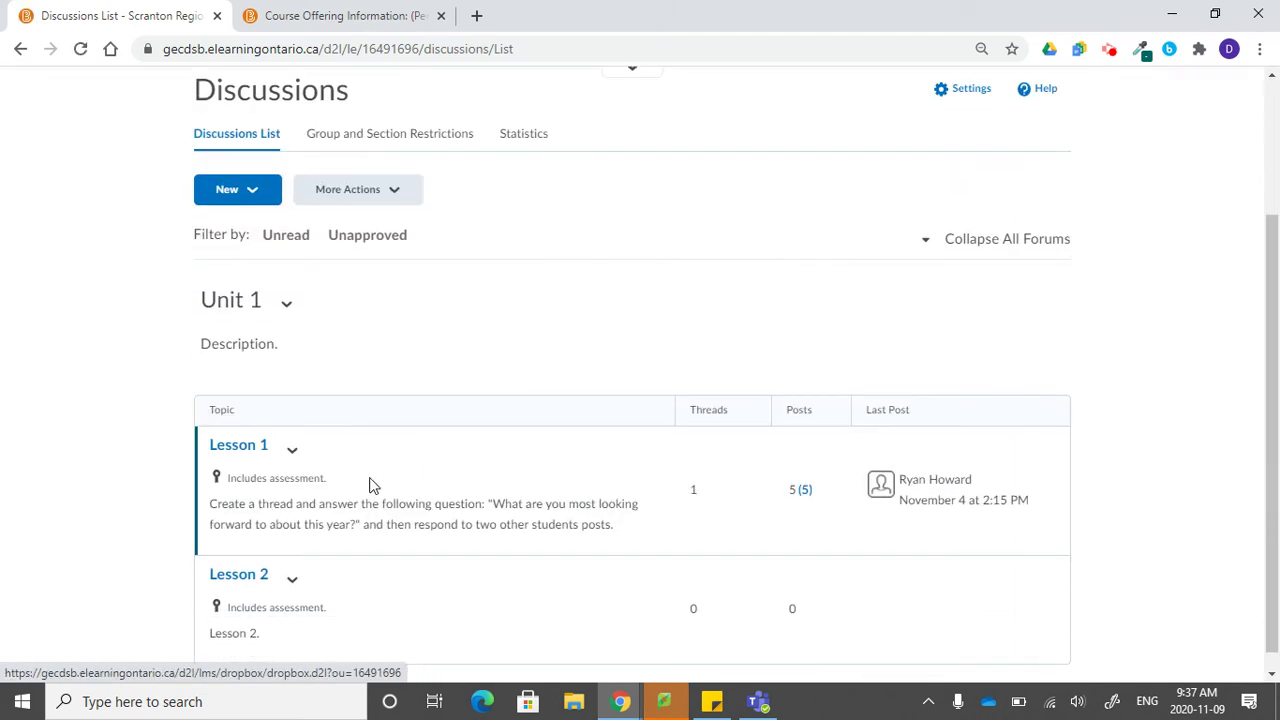
pyautogui.click(294, 457)
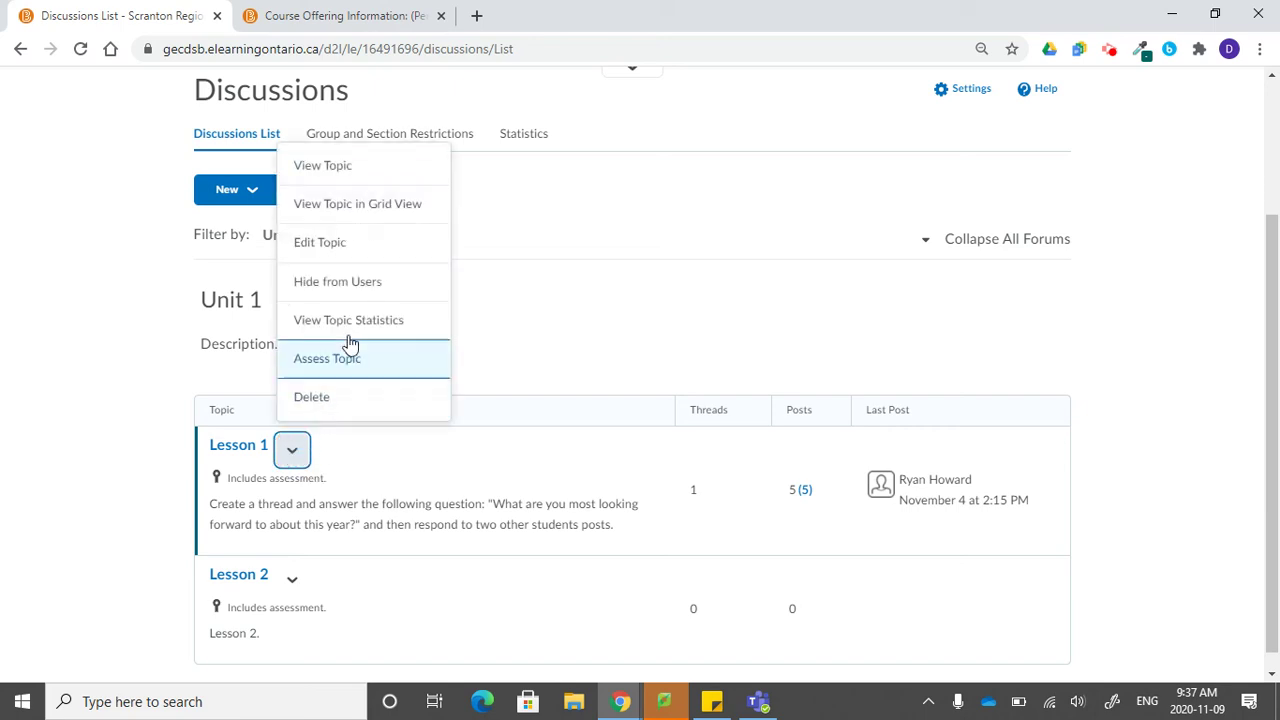
pyautogui.click(343, 250)
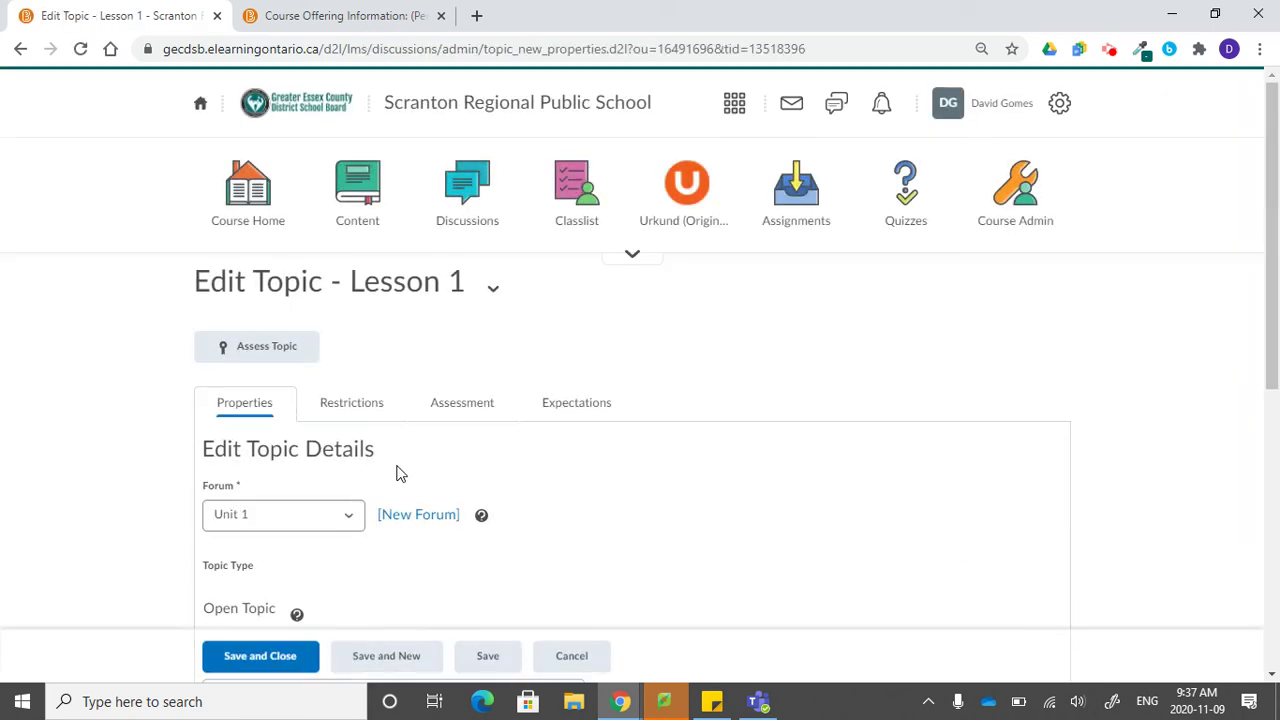
pyautogui.scroll(-1, 397, 471)
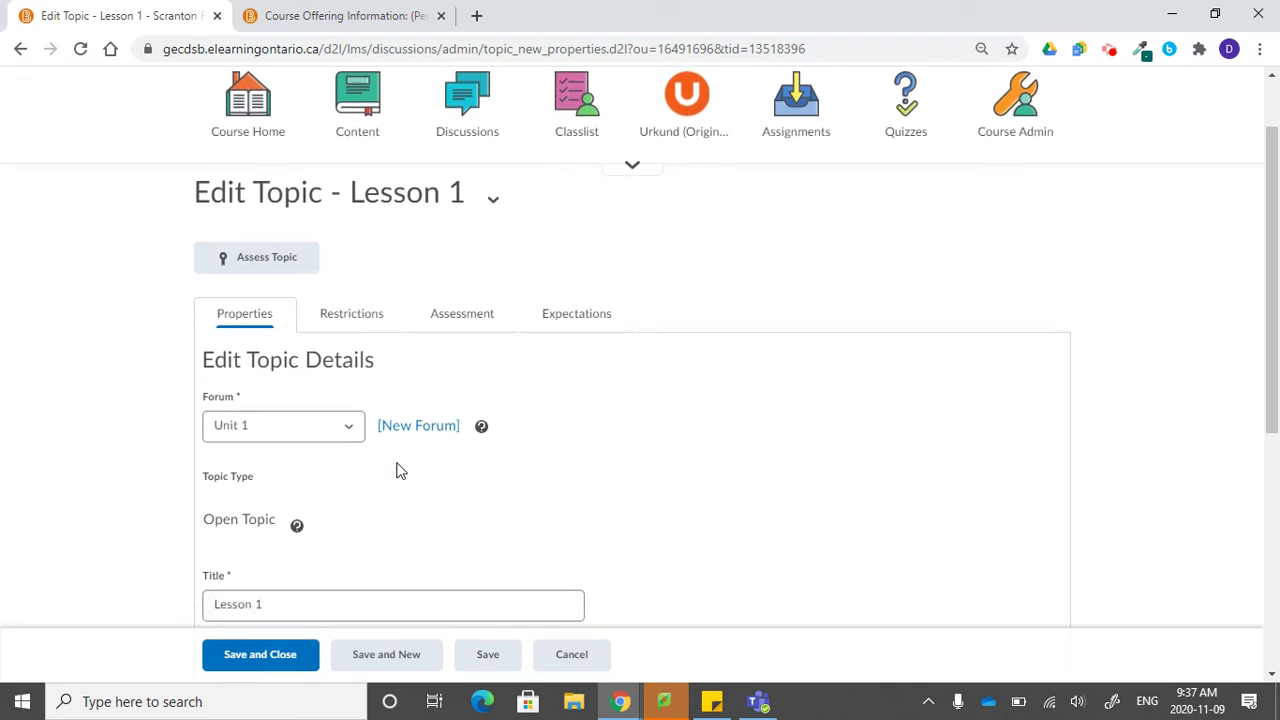
pyautogui.click(345, 311)
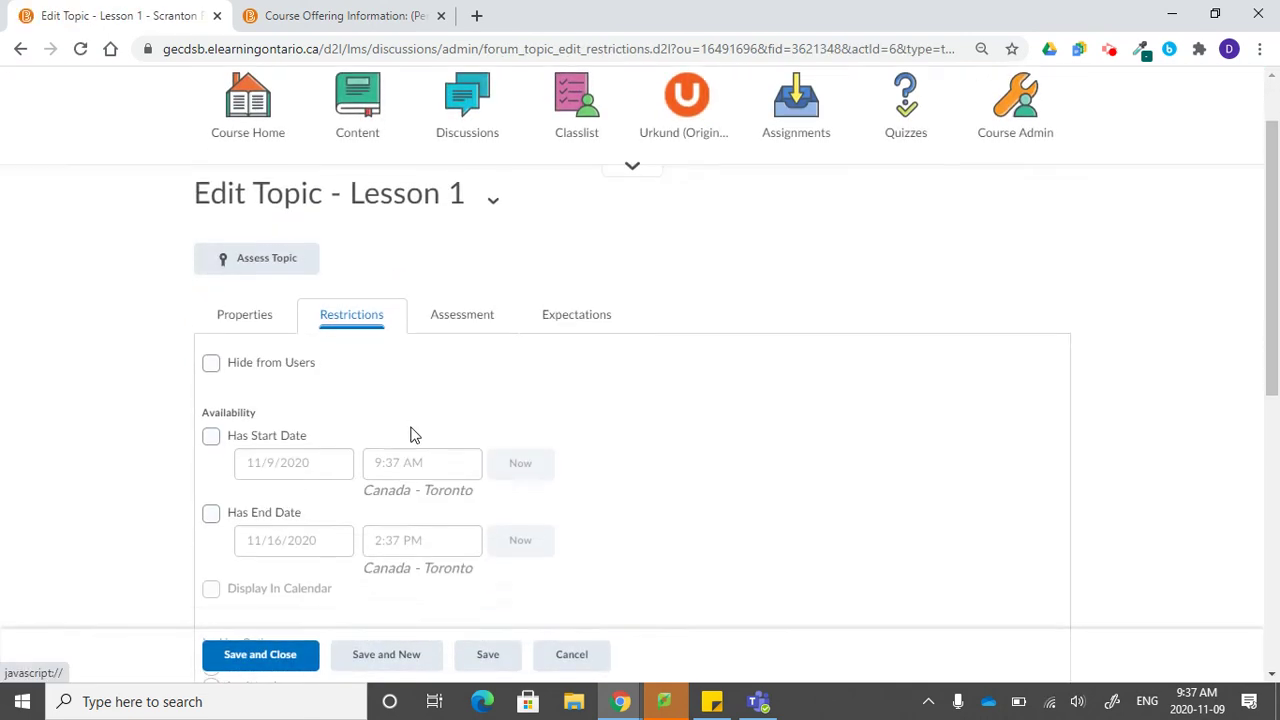
pyautogui.scroll(-1, 330, 415)
pyautogui.scroll(-5, 310, 408)
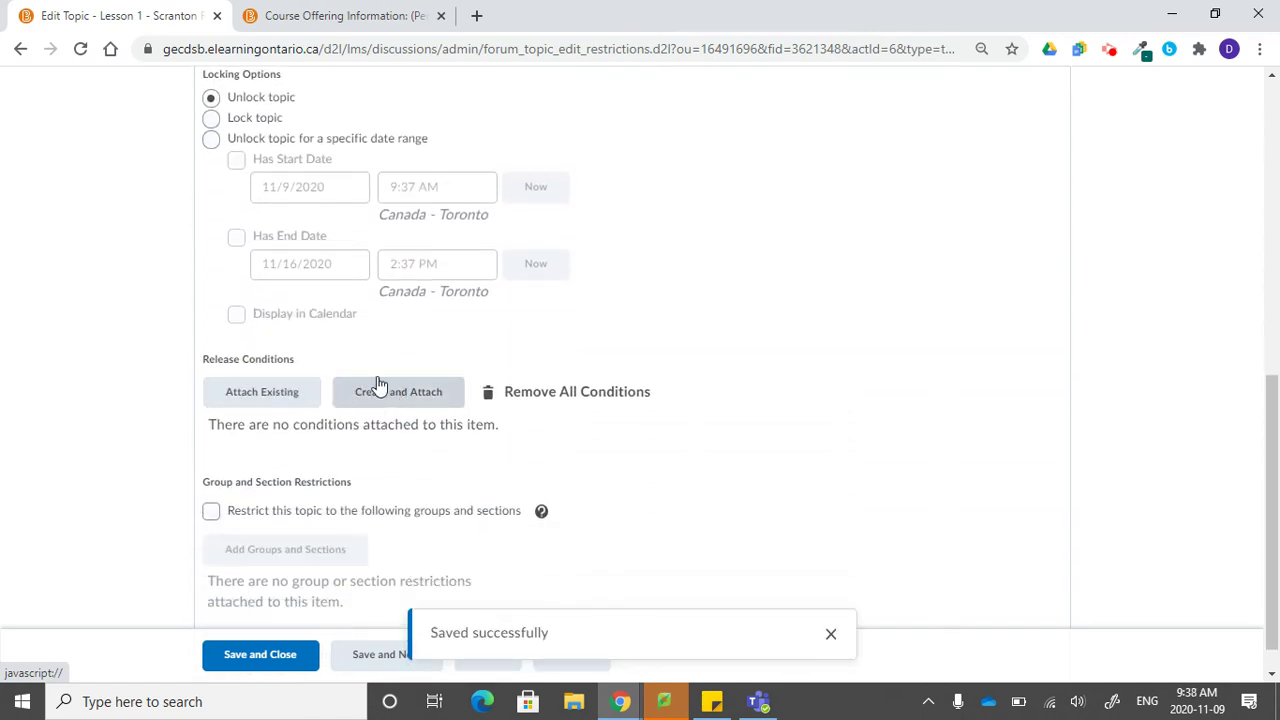
pyautogui.click(259, 400)
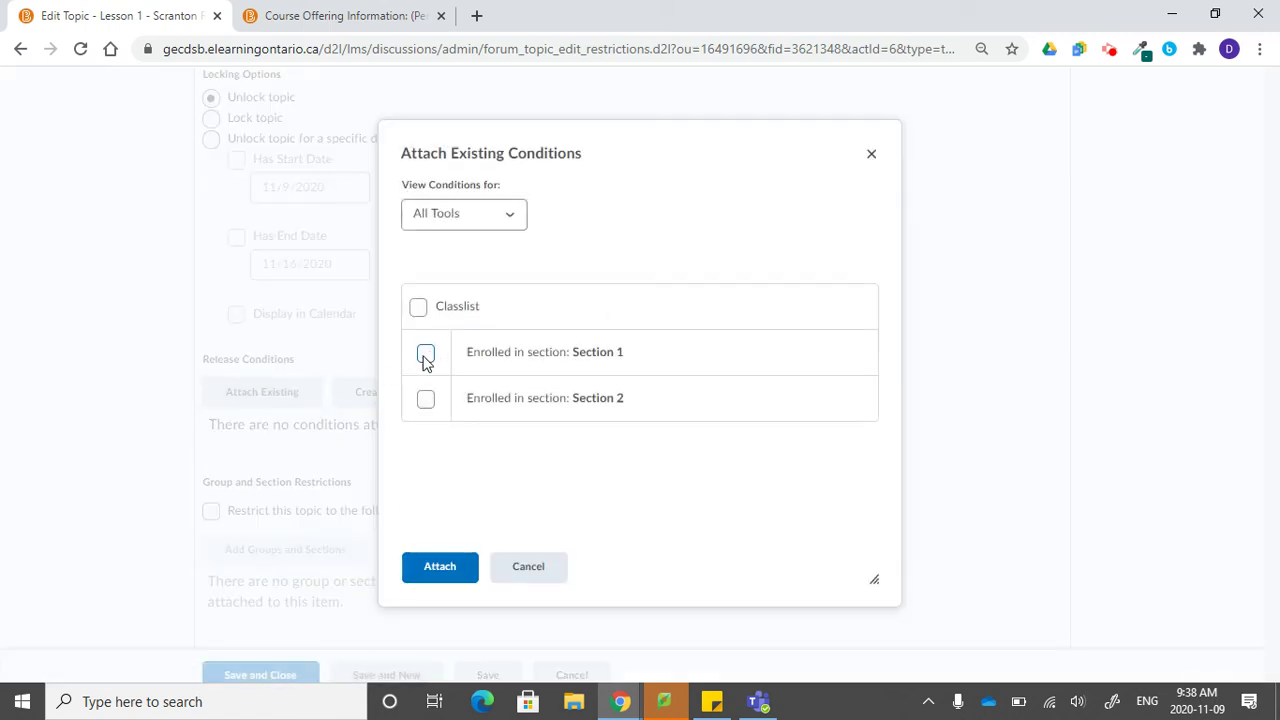
pyautogui.click(425, 357)
pyautogui.click(452, 568)
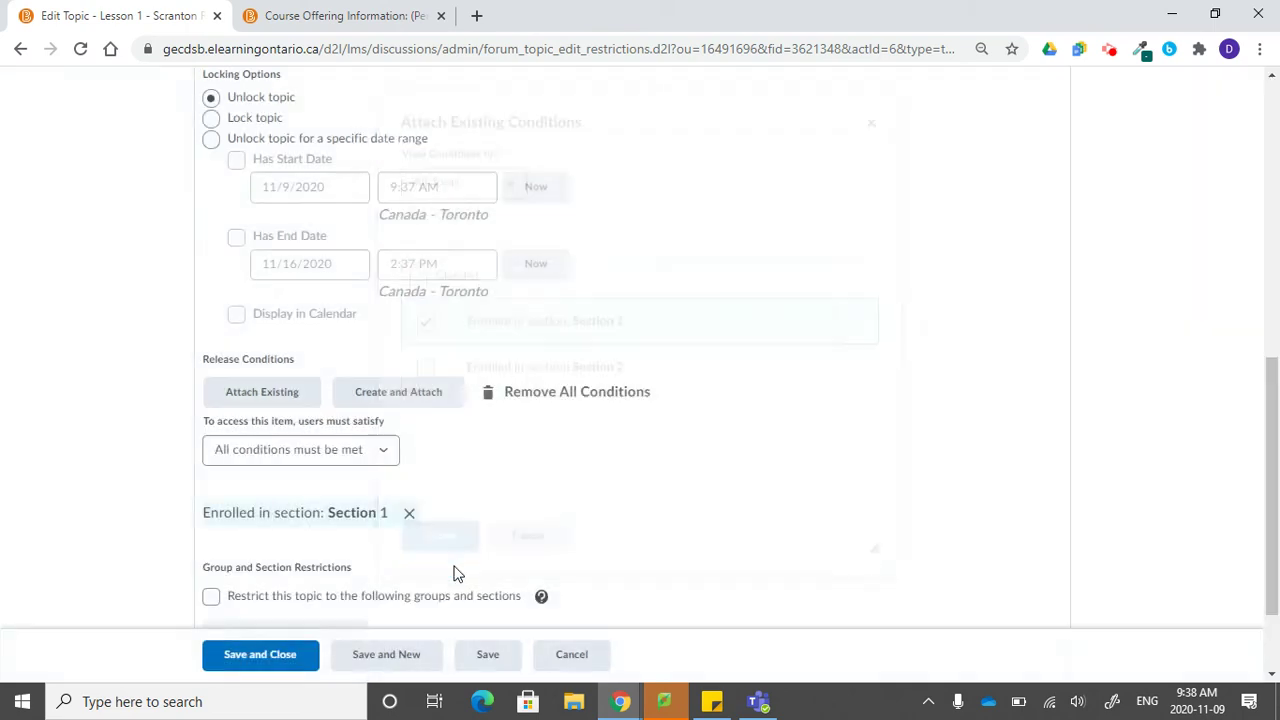
pyautogui.click(268, 657)
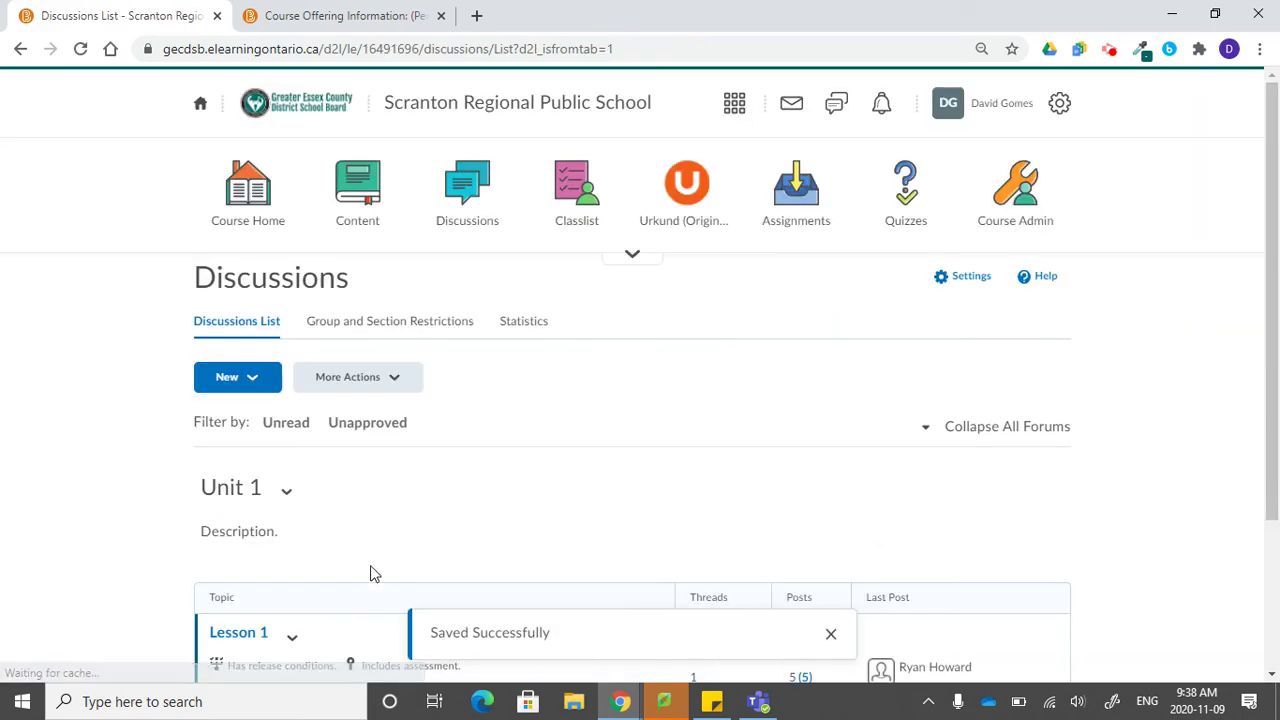
# Go to Assignments and open the New Year's Resolution assignment for editing
pyautogui.scroll(-3, 369, 571)
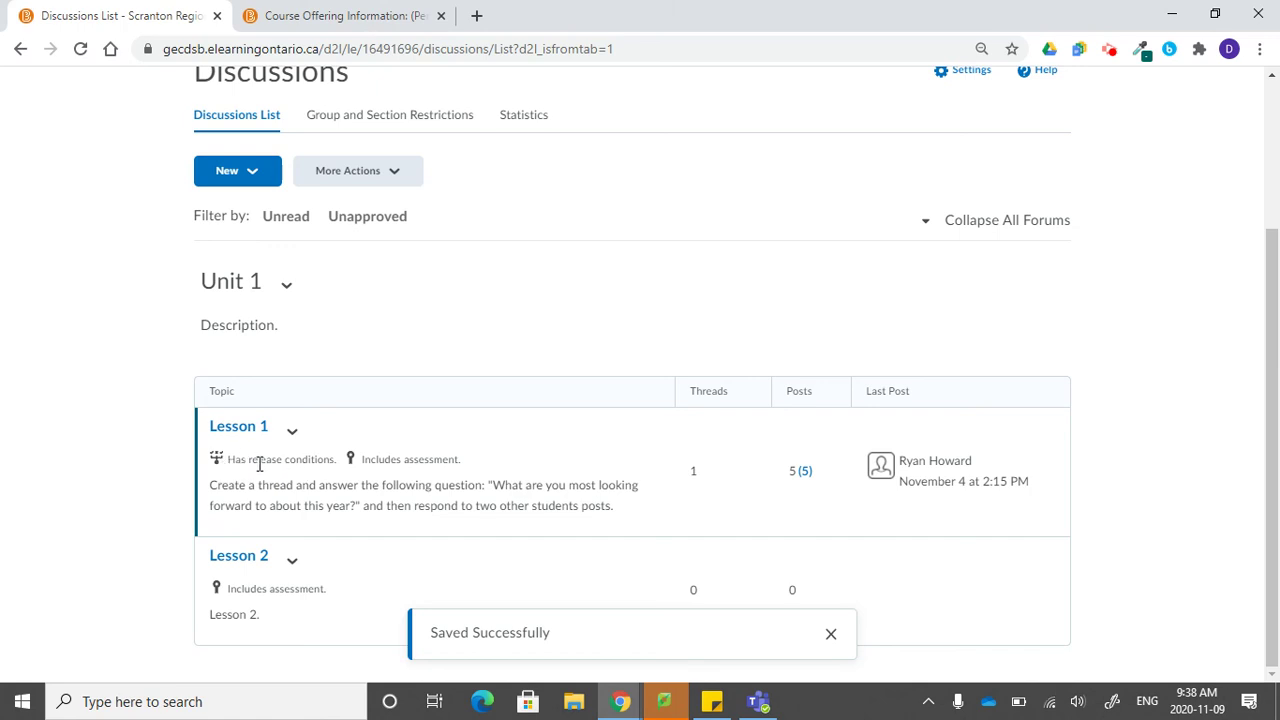
pyautogui.scroll(2, 315, 458)
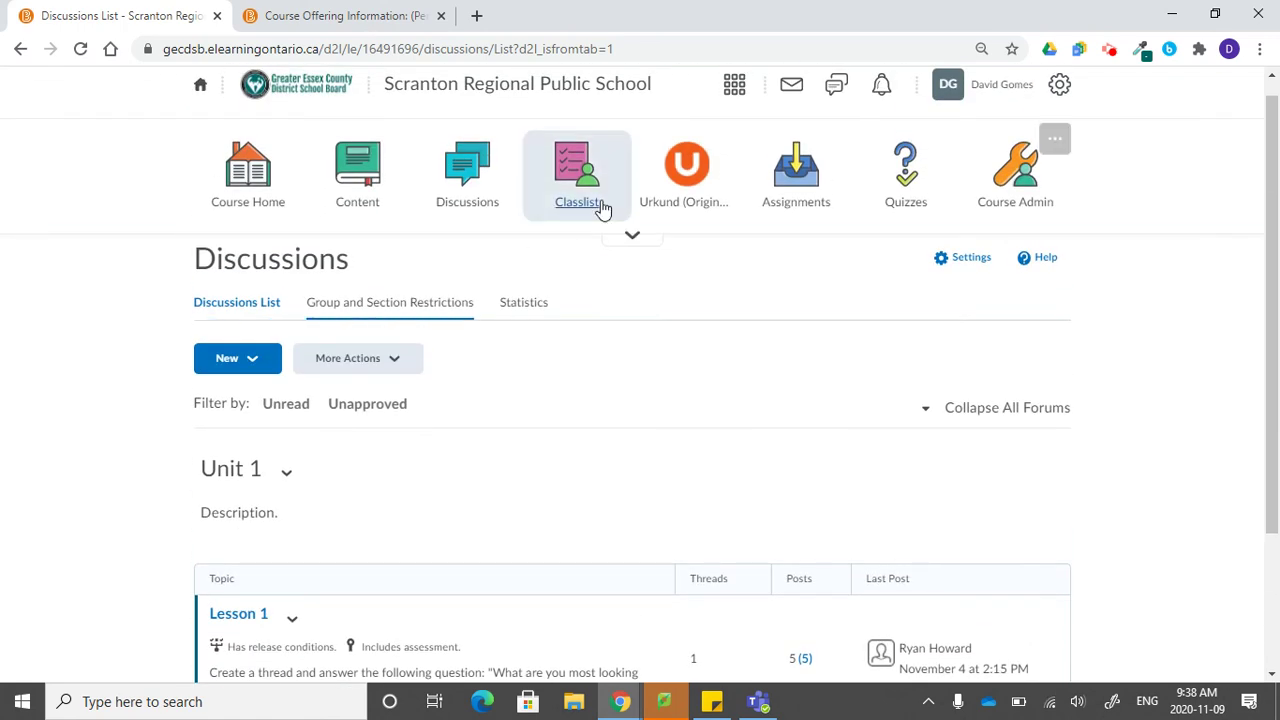
pyautogui.click(641, 241)
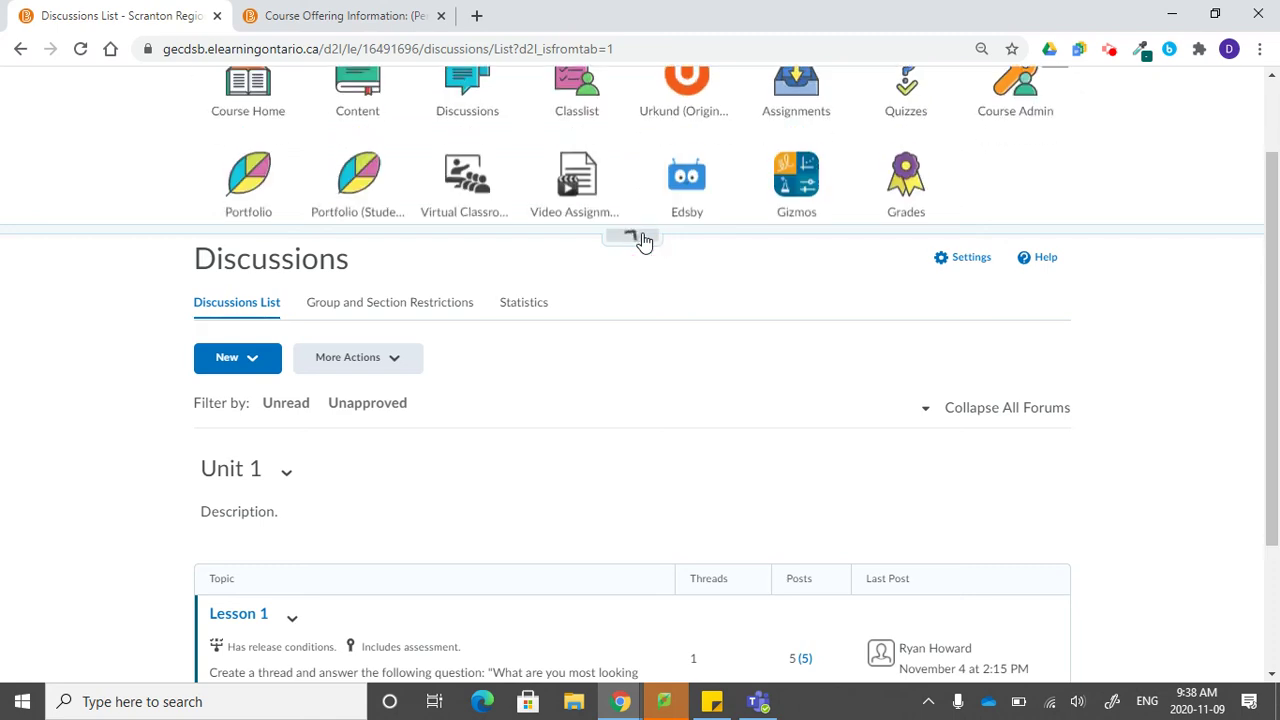
pyautogui.click(637, 238)
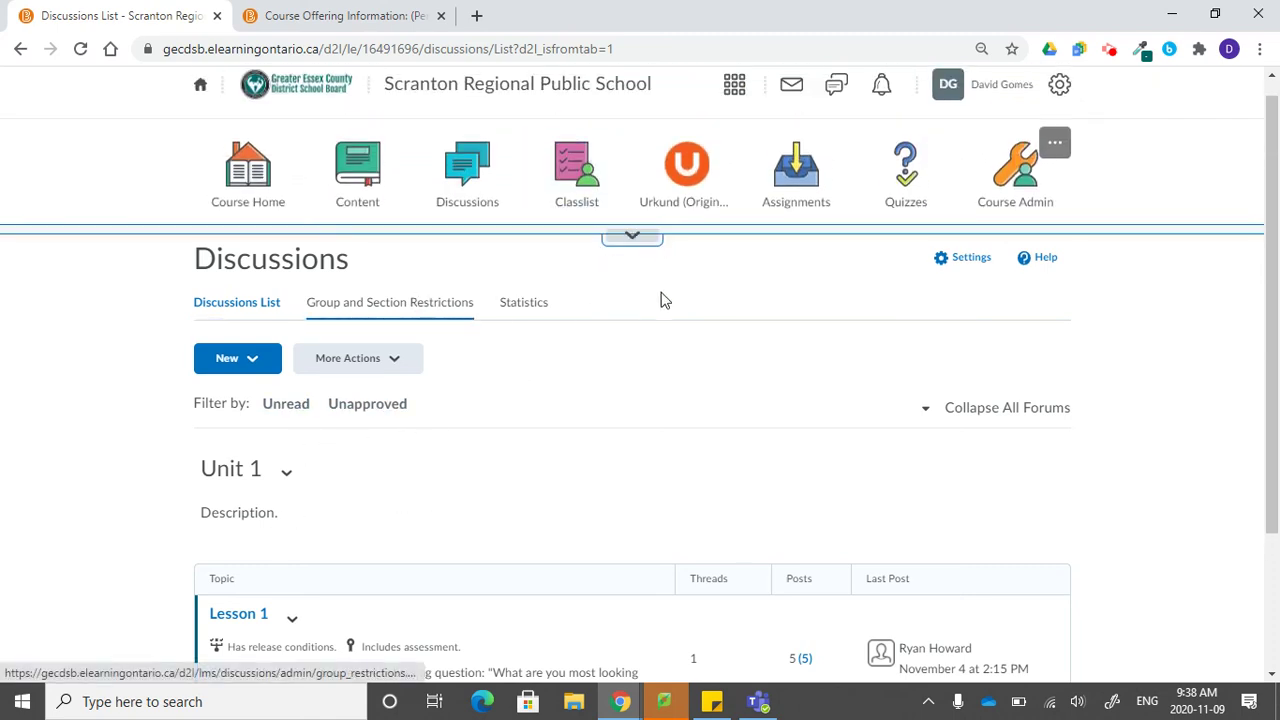
pyautogui.click(790, 187)
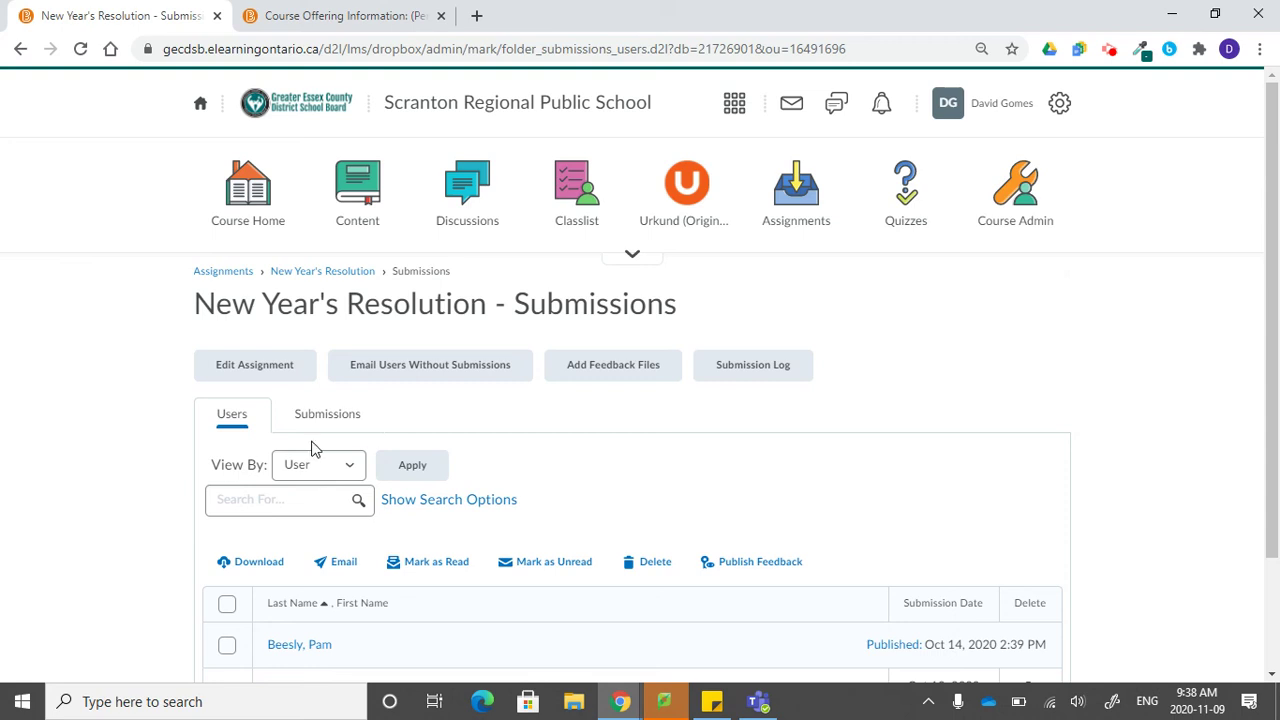
pyautogui.click(285, 369)
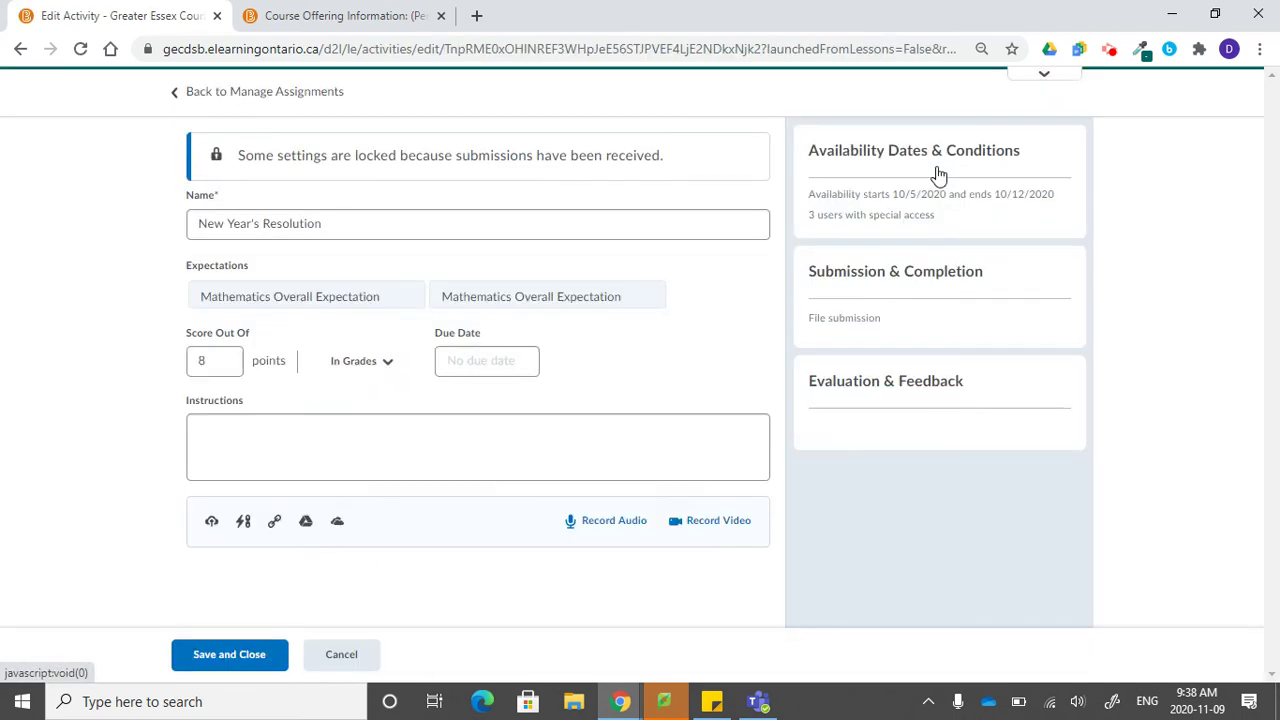
# Attach an existing Section 2 enrolment release condition to the New Year's Resolution assignment and save
pyautogui.click(1038, 162)
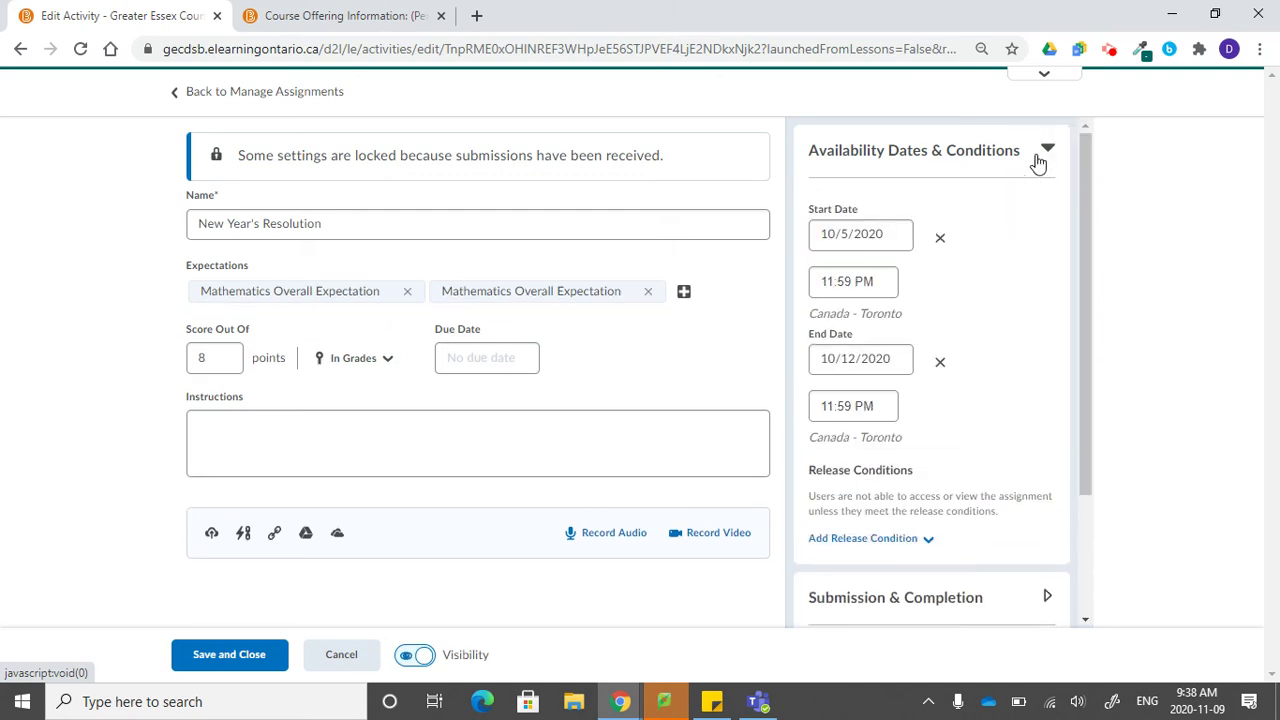
pyautogui.click(893, 548)
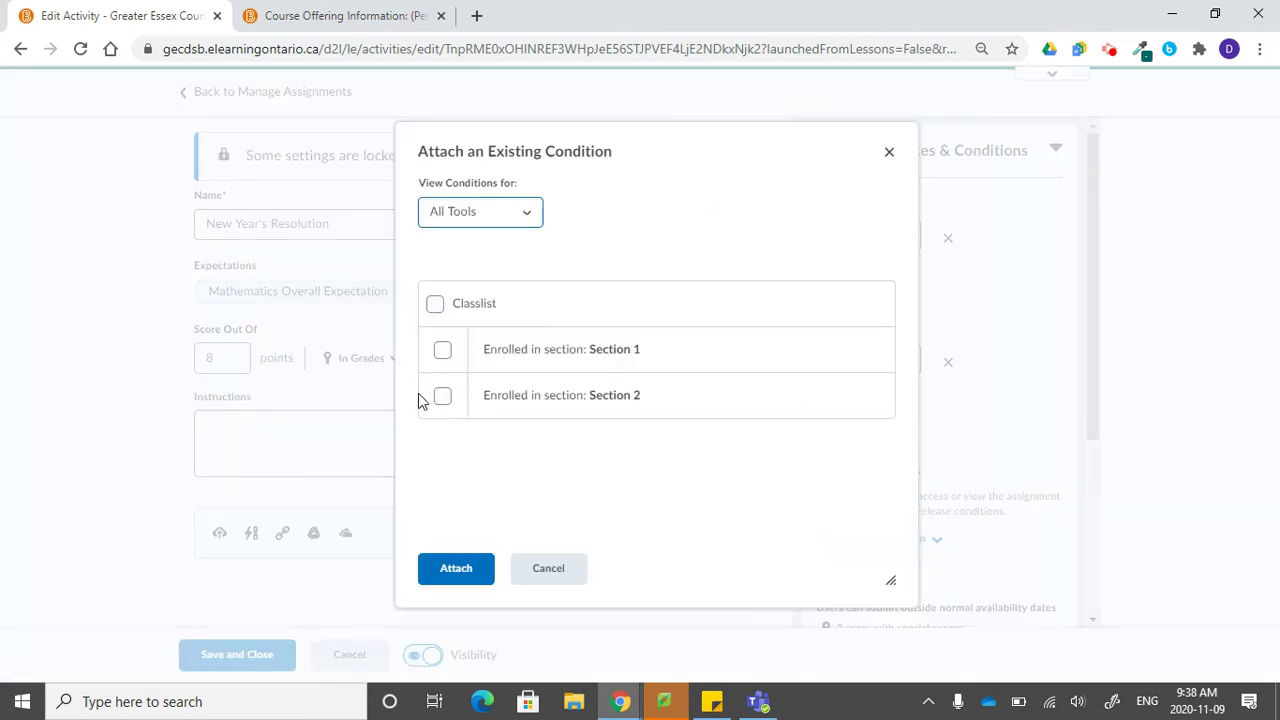
pyautogui.click(442, 396)
pyautogui.click(458, 576)
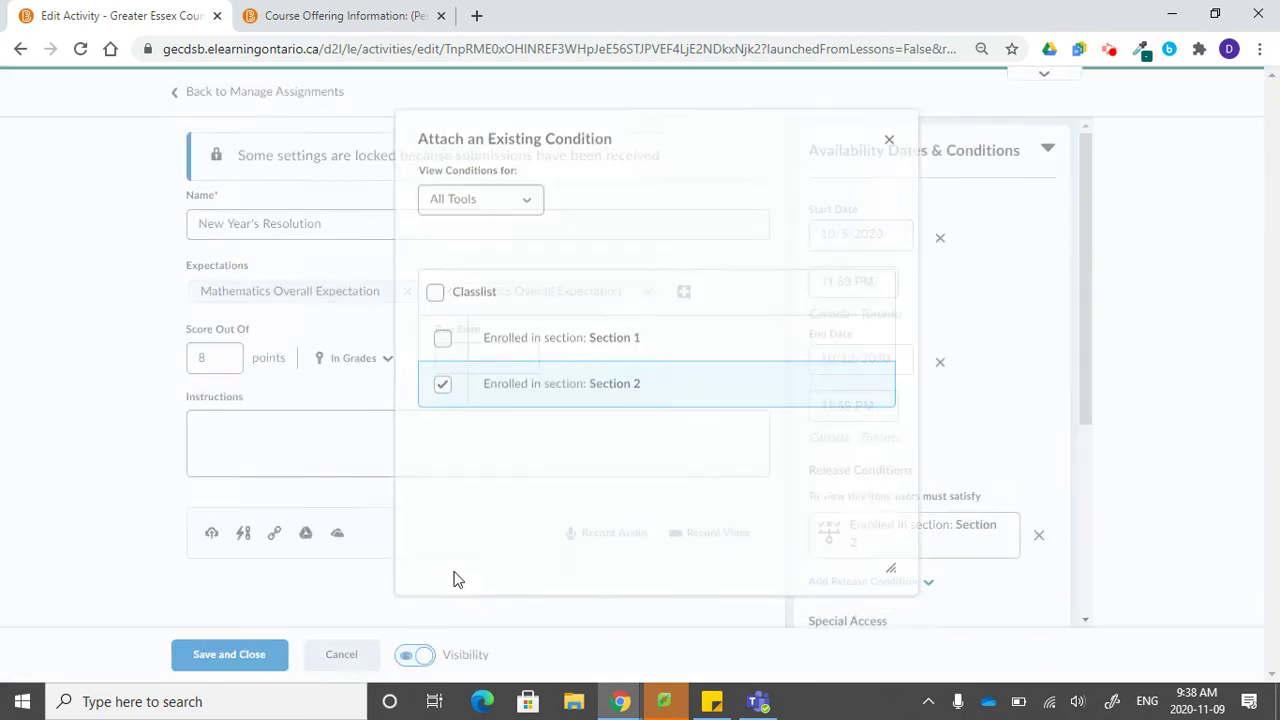
pyautogui.click(247, 667)
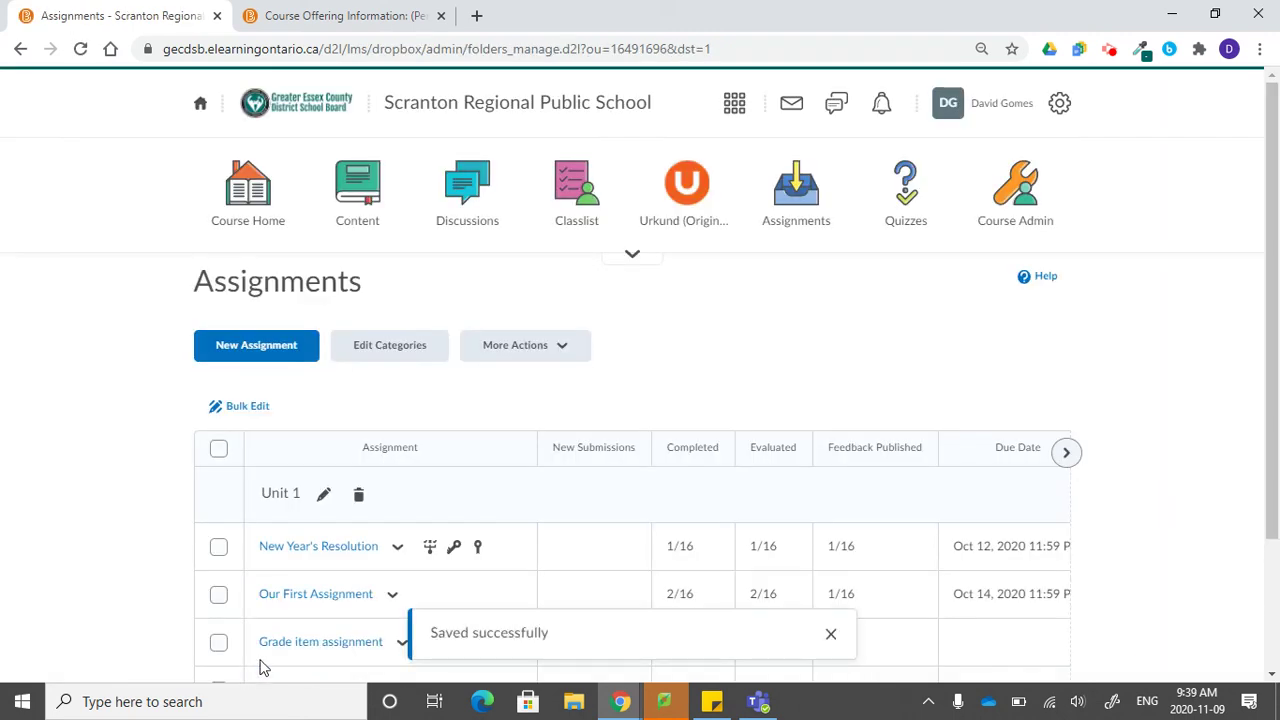
# Go back to the Scranton Regional Public School course homepage
pyautogui.click(490, 110)
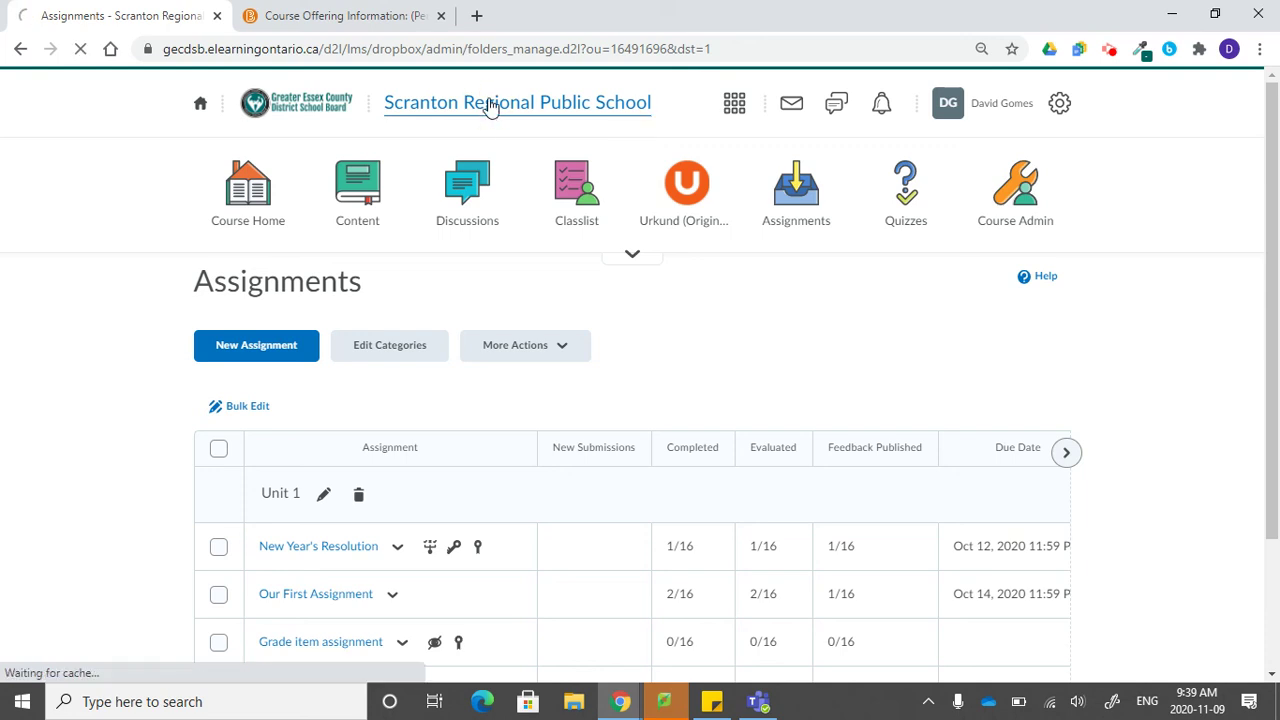